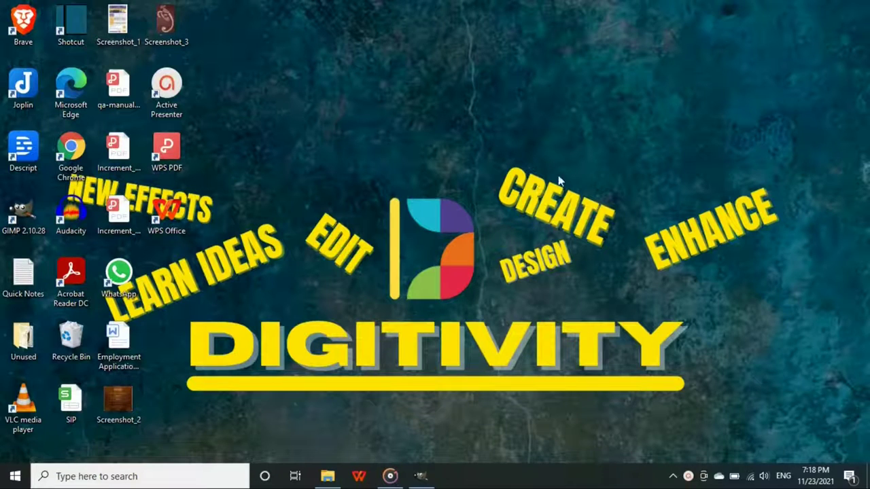
Open the portrait photo pexels-pixabay-458718.jpg from Recently Used in GIMP.
{"action": "left_click", "coordinate": [422, 476]}
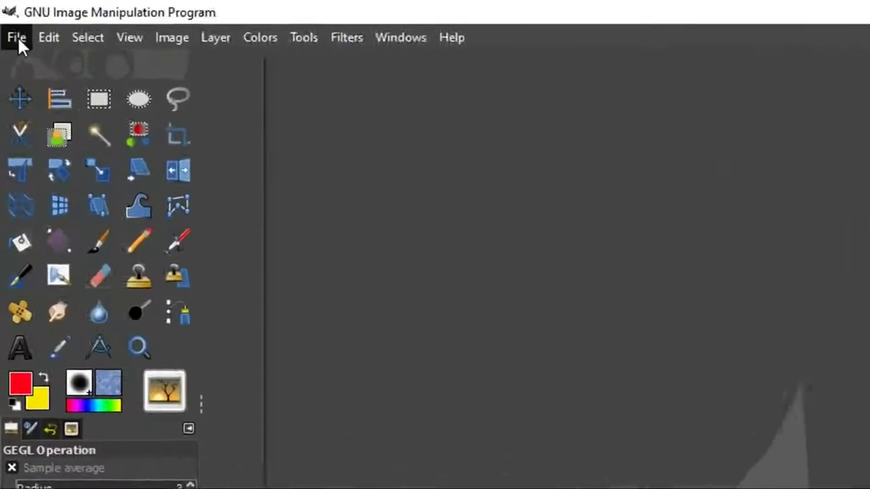
{"action": "left_click", "coordinate": [10, 23]}
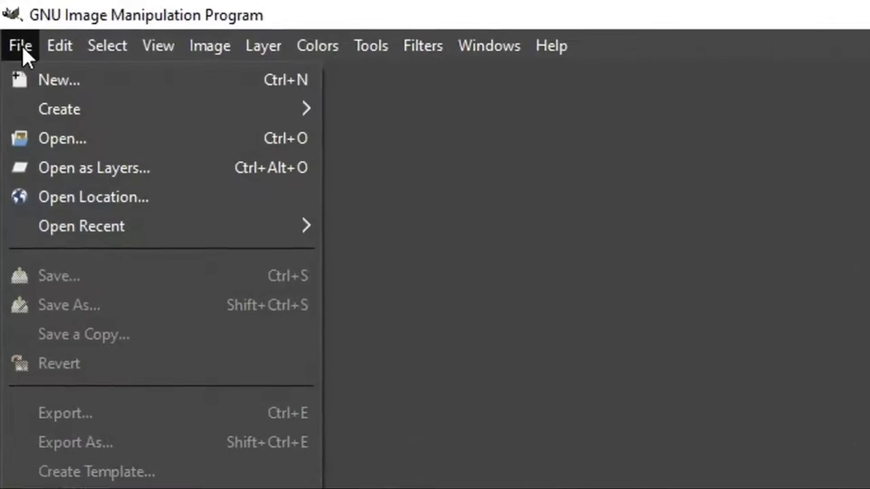
{"action": "left_click", "coordinate": [37, 138]}
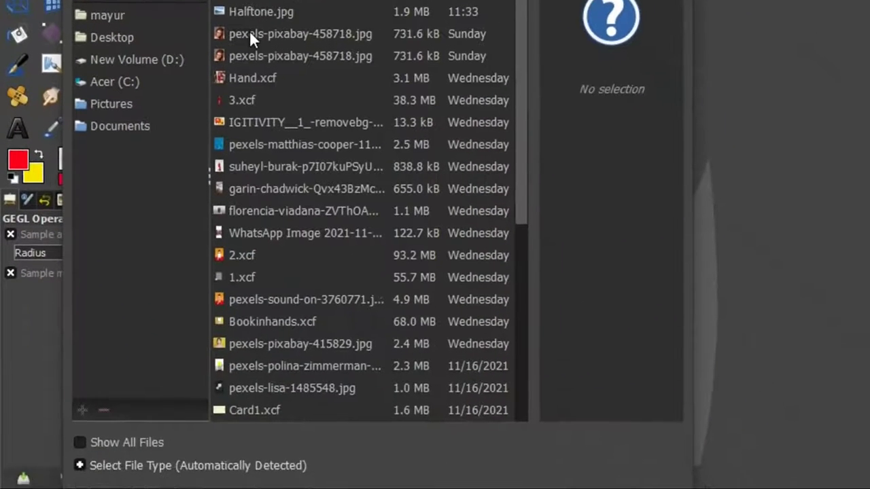
{"action": "left_click", "coordinate": [275, 103]}
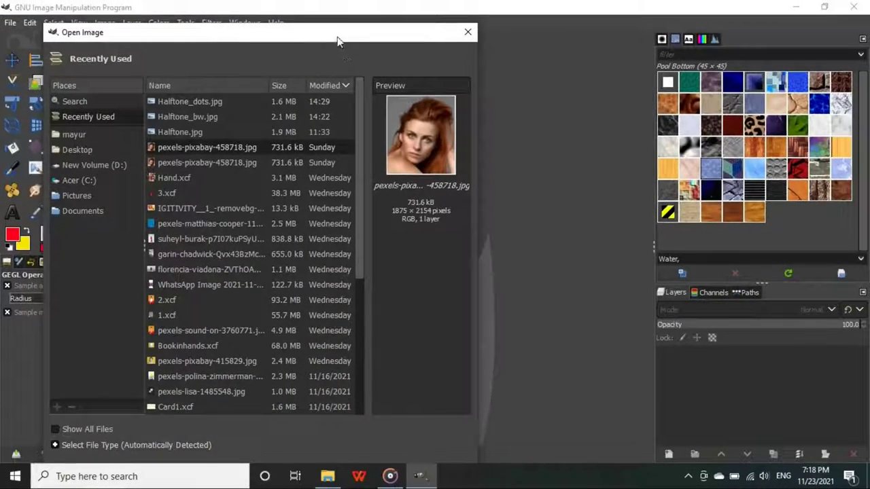
{"action": "left_click_drag", "start_coordinate": [334, 35], "coordinate": [347, 14]}
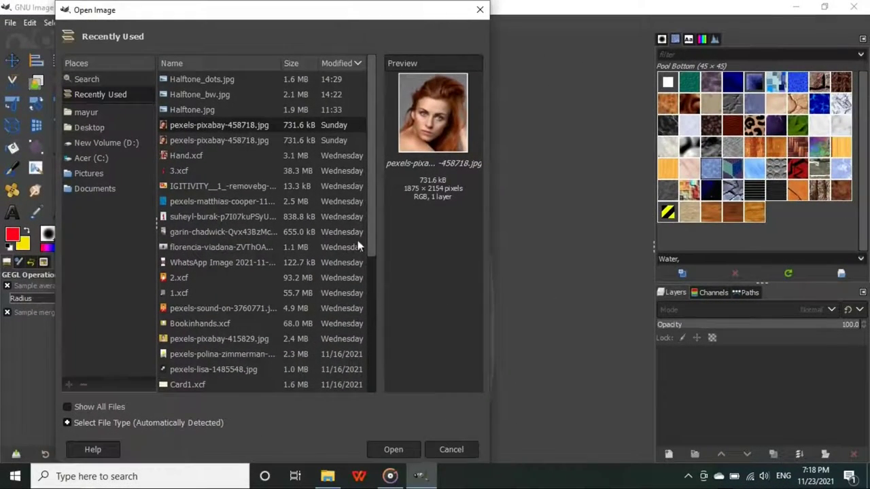
{"action": "left_click", "coordinate": [391, 450]}
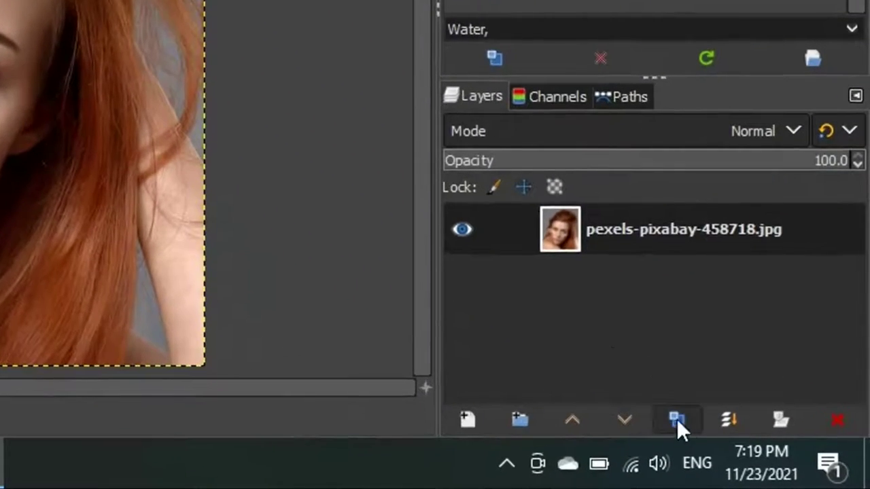
Duplicate the portrait layer, rename the copy 'Halftone', and head to the Distorts filters.
{"action": "left_click", "coordinate": [677, 418]}
{"action": "double_click", "coordinate": [693, 221]}
{"action": "type", "text": "h"}
{"action": "key", "text": "BackSpace"}
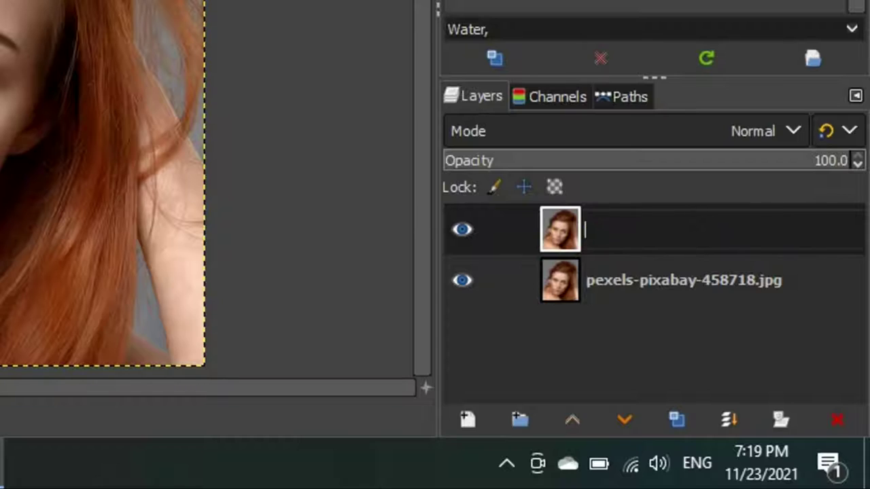
{"action": "type", "text": "Halftone"}
{"action": "key", "text": "Return"}
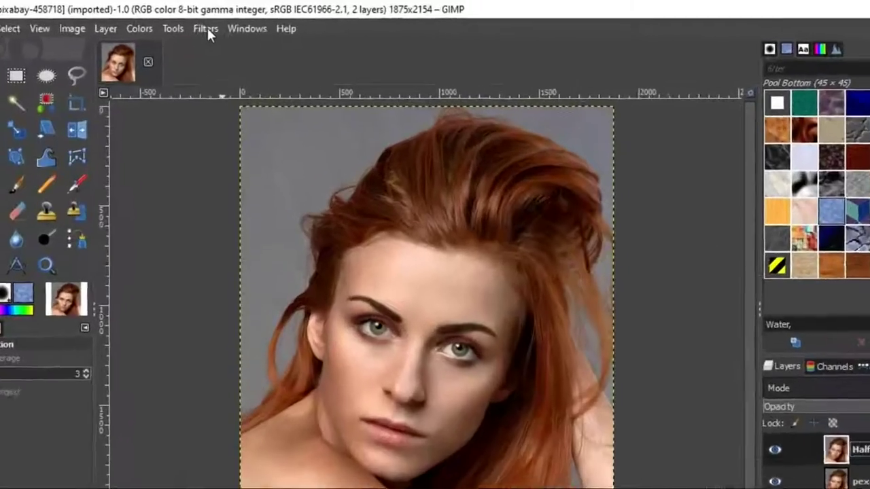
{"action": "left_click", "coordinate": [209, 23]}
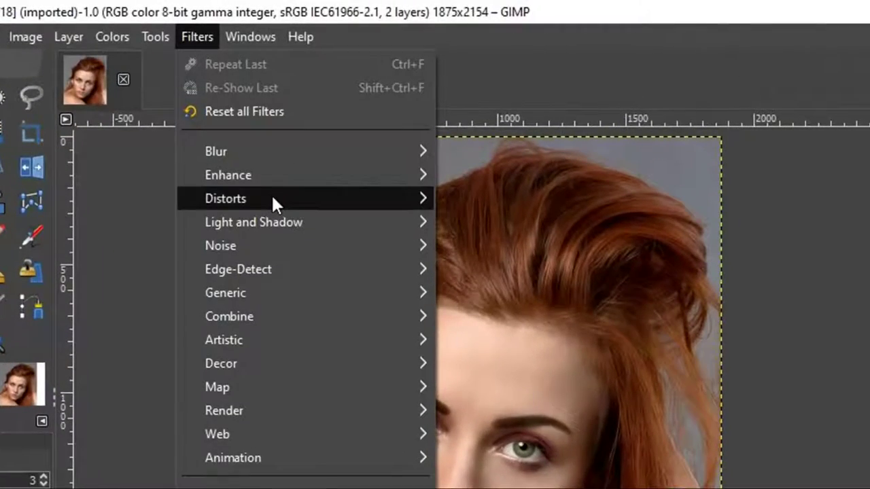
{"action": "mouse_move", "coordinate": [272, 194]}
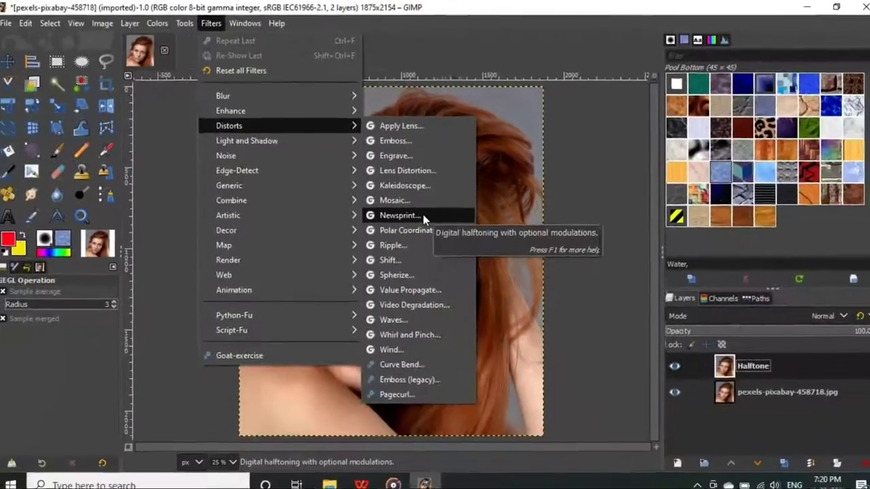
{"action": "left_click", "coordinate": [401, 215]}
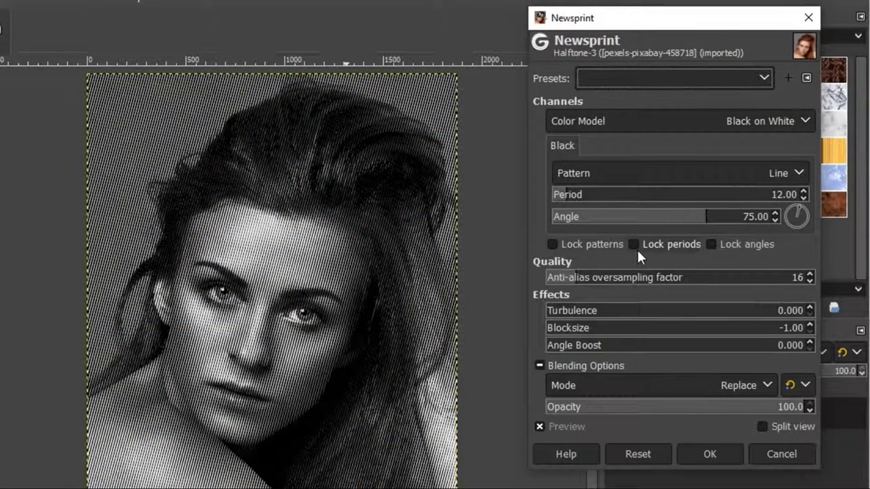
{"action": "left_click", "coordinate": [751, 122]}
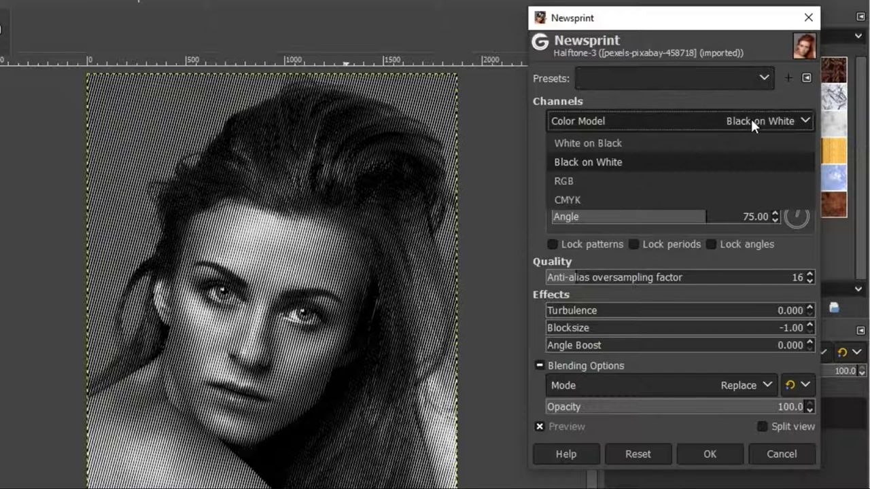
{"action": "left_click", "coordinate": [705, 143]}
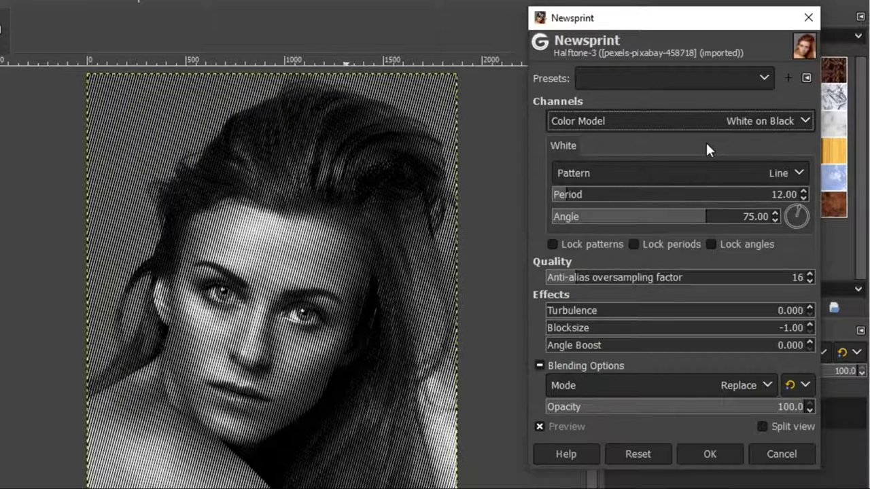
{"action": "left_click", "coordinate": [729, 121]}
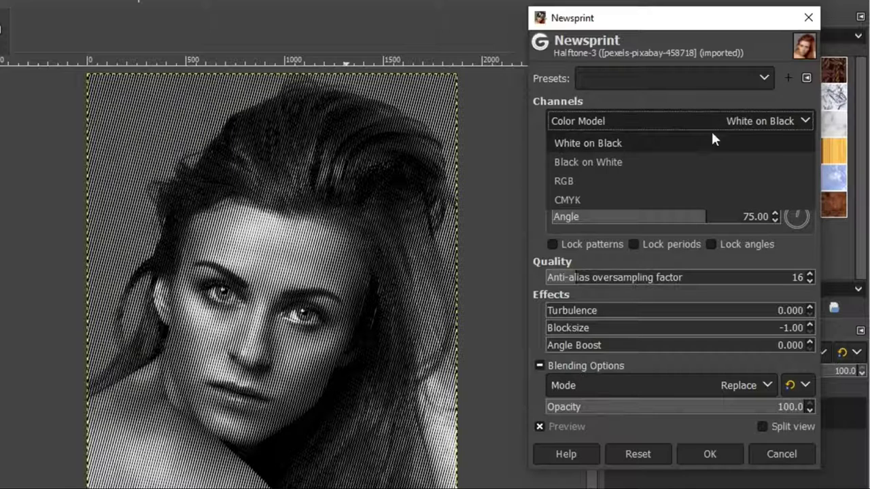
{"action": "left_click", "coordinate": [654, 157]}
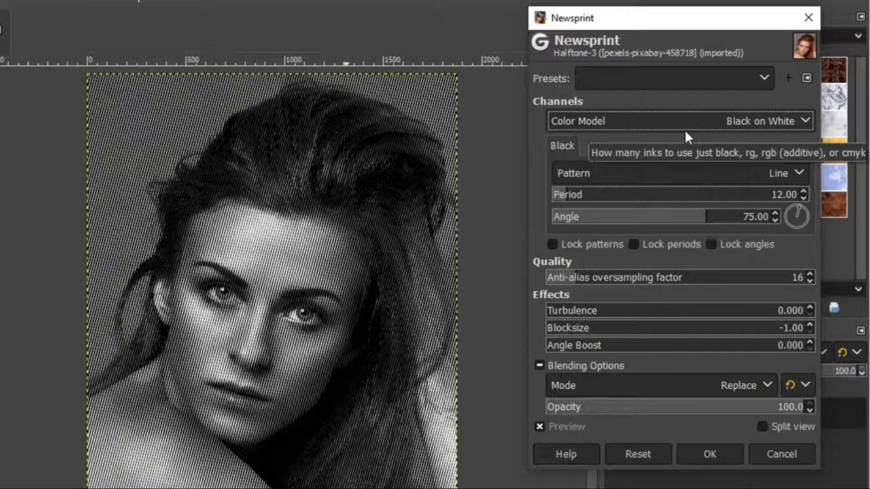
Browse the Newsprint pattern list, keeping Line at first, then switching to Circle dots.
{"action": "left_click", "coordinate": [695, 173]}
{"action": "left_click", "coordinate": [695, 173]}
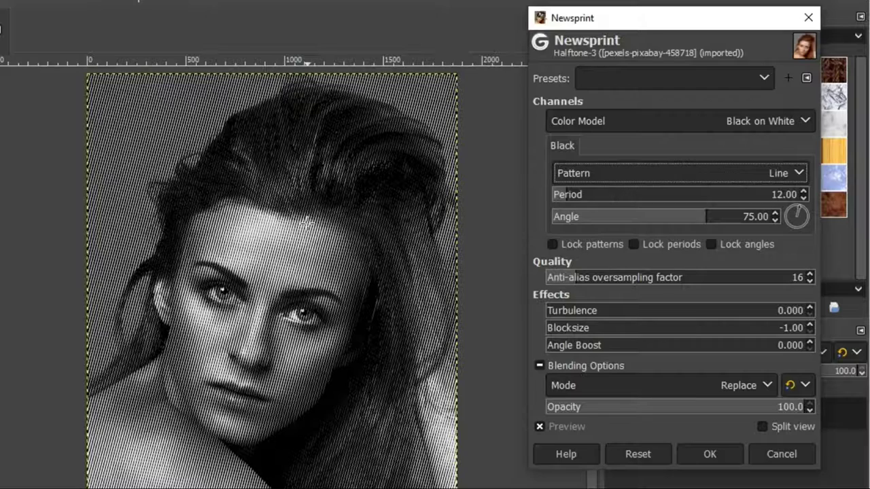
{"action": "scroll", "coordinate": [307, 223], "scroll_direction": "up", "scroll_amount": 1}
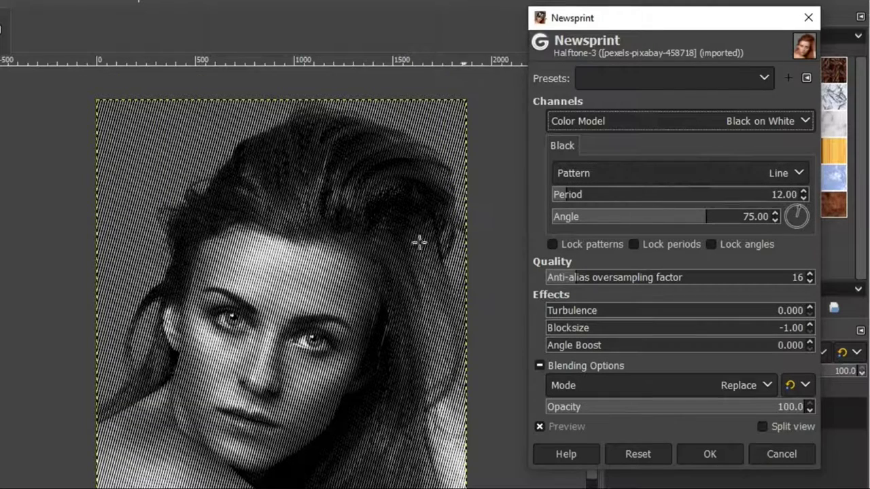
{"action": "scroll", "coordinate": [377, 263], "scroll_direction": "up", "scroll_amount": 2}
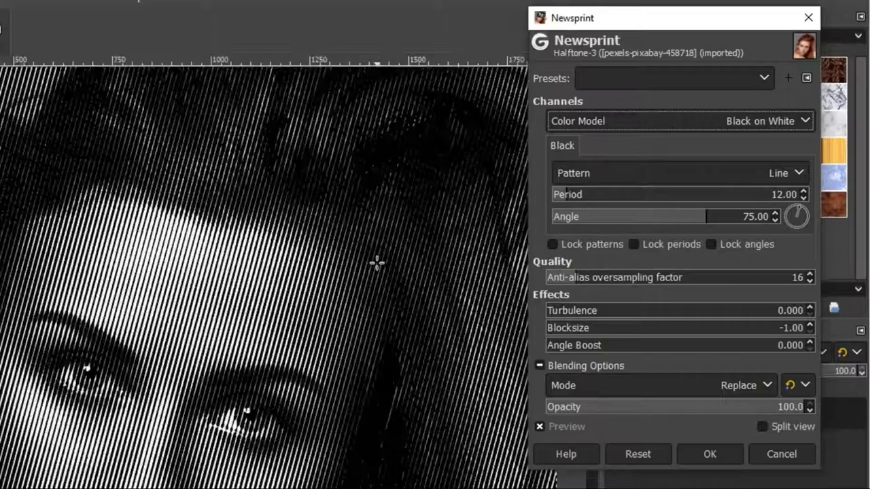
{"action": "scroll", "coordinate": [377, 264], "scroll_direction": "down", "scroll_amount": 1}
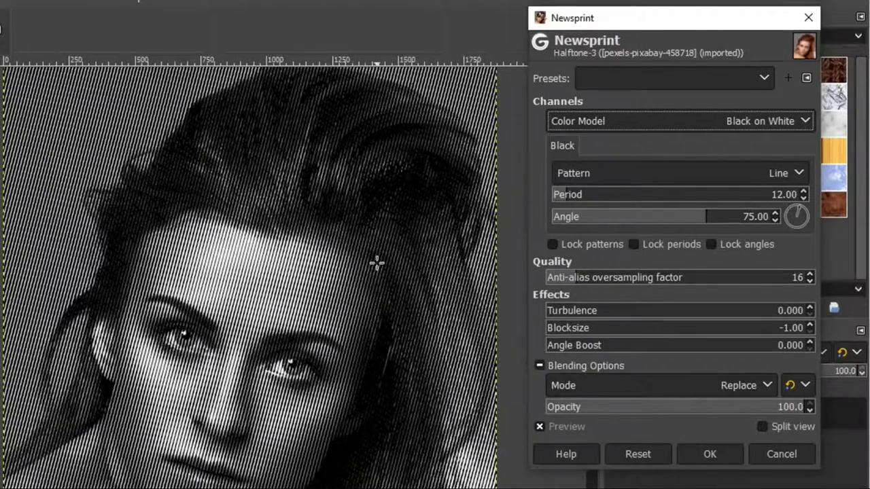
{"action": "scroll", "coordinate": [377, 263], "scroll_direction": "up", "scroll_amount": 1}
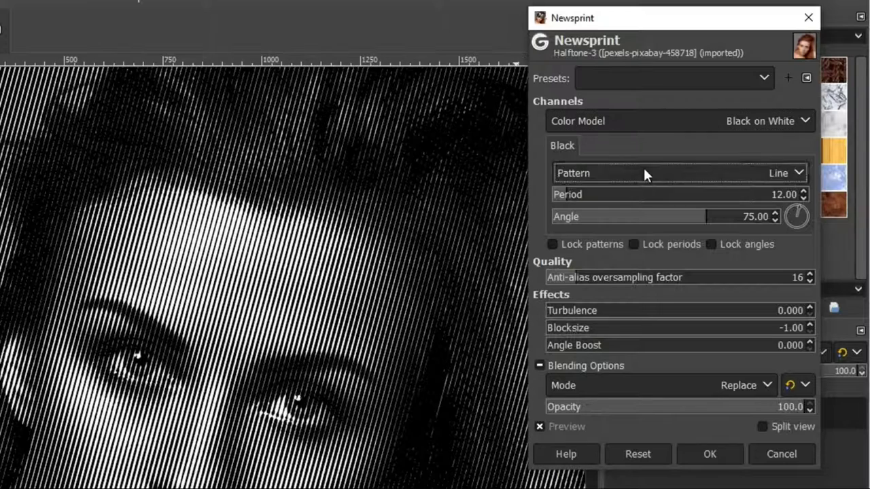
{"action": "left_click", "coordinate": [644, 173]}
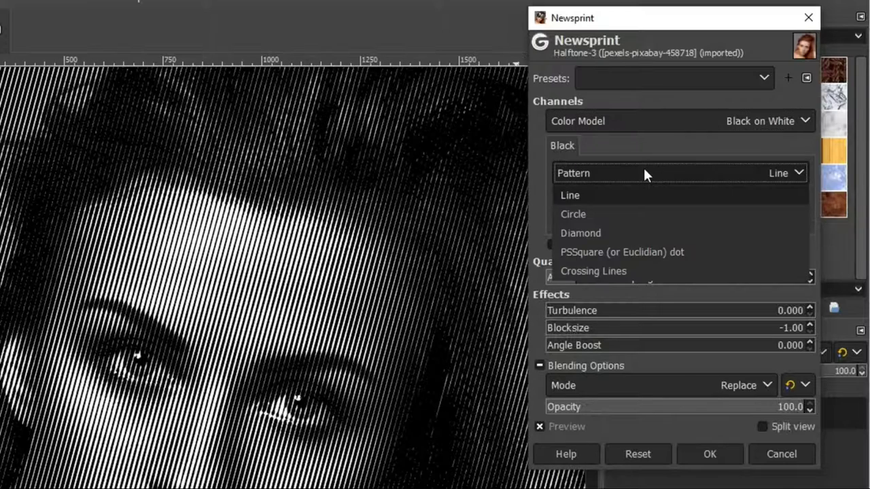
{"action": "left_click", "coordinate": [612, 197]}
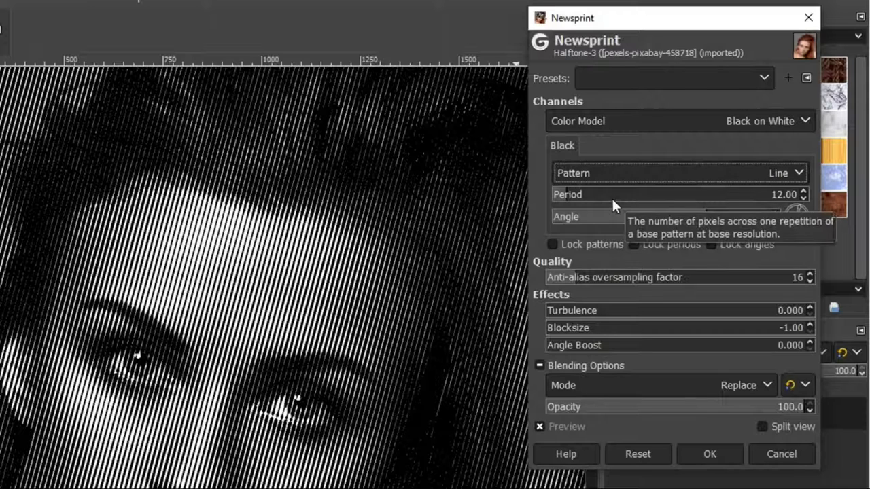
{"action": "left_click", "coordinate": [632, 174]}
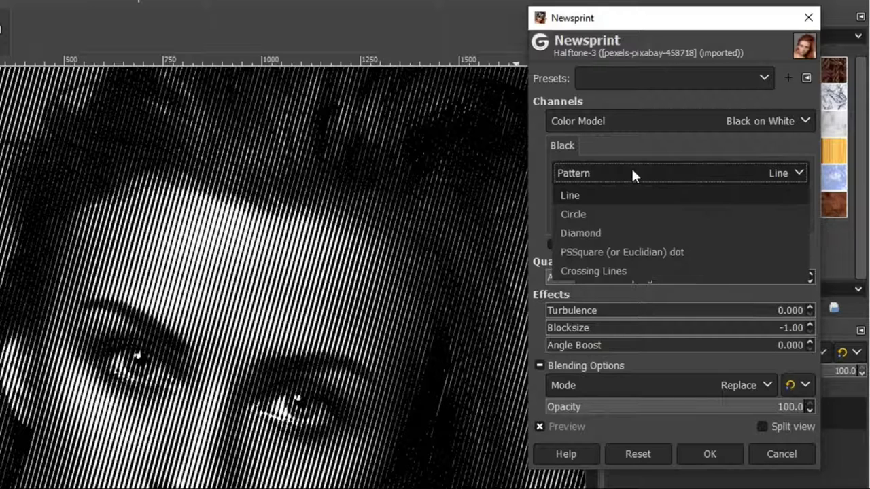
{"action": "left_click", "coordinate": [609, 211]}
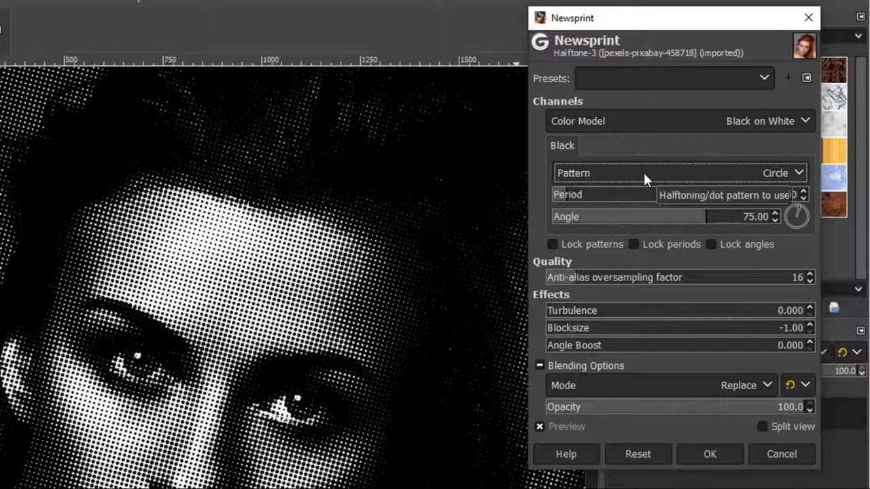
Preview the Diamond, PSSquare dot and Crossing Lines patterns in turn.
{"action": "left_click", "coordinate": [644, 175]}
{"action": "left_click", "coordinate": [607, 232]}
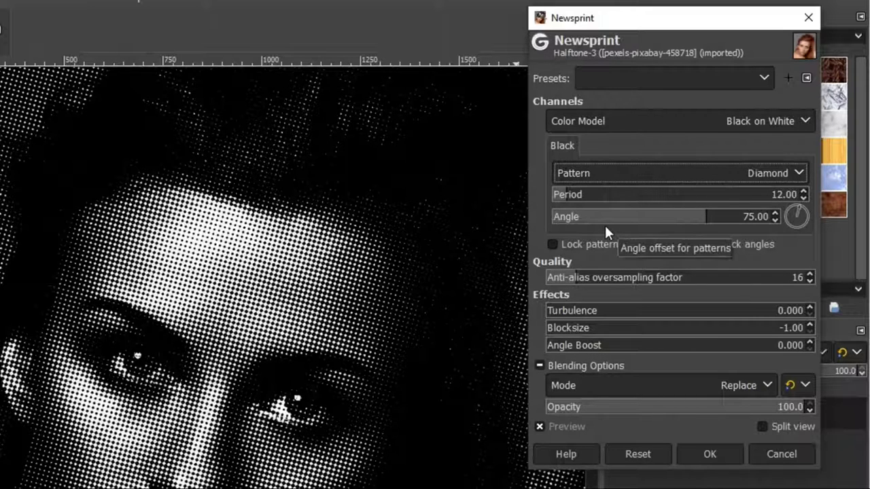
{"action": "left_click", "coordinate": [639, 171]}
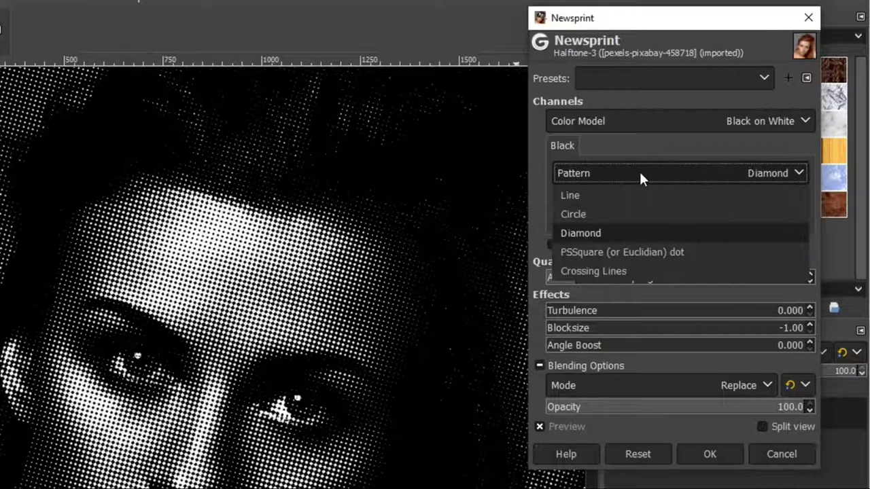
{"action": "left_click", "coordinate": [601, 252]}
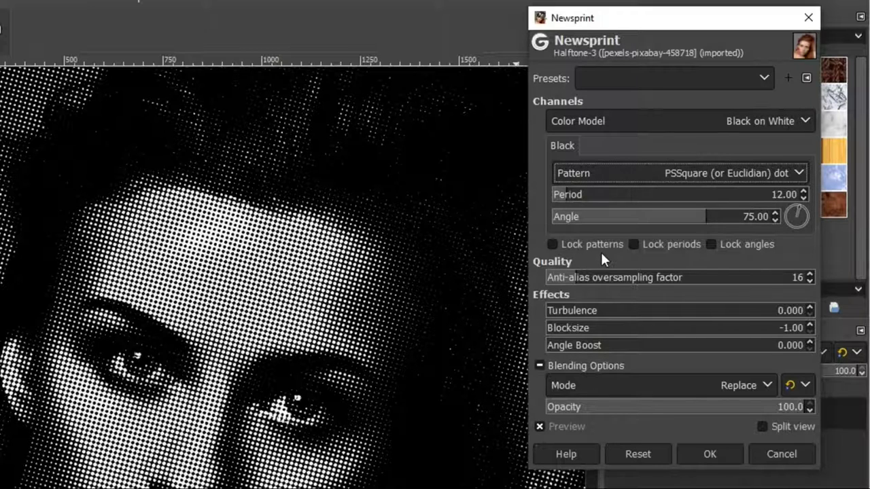
{"action": "scroll", "coordinate": [291, 280], "scroll_direction": "up", "scroll_amount": 3}
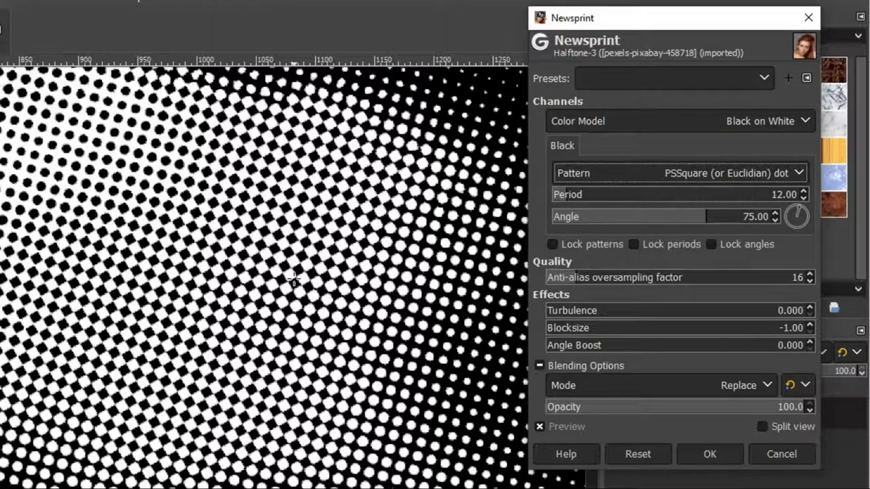
{"action": "scroll", "coordinate": [294, 277], "scroll_direction": "down", "scroll_amount": 3}
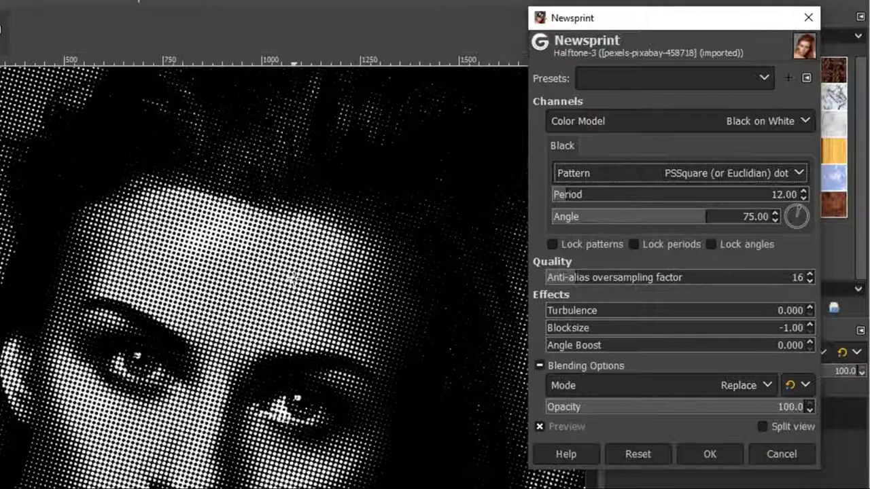
{"action": "left_click", "coordinate": [624, 174]}
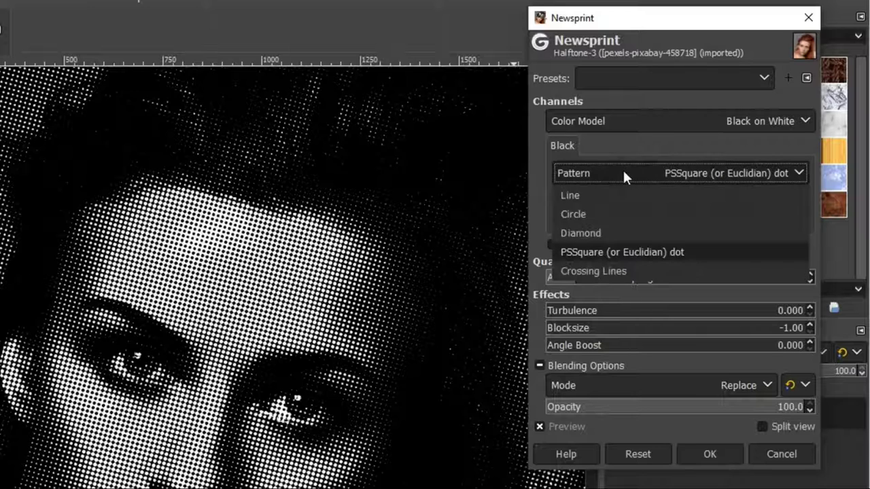
{"action": "left_click", "coordinate": [594, 271]}
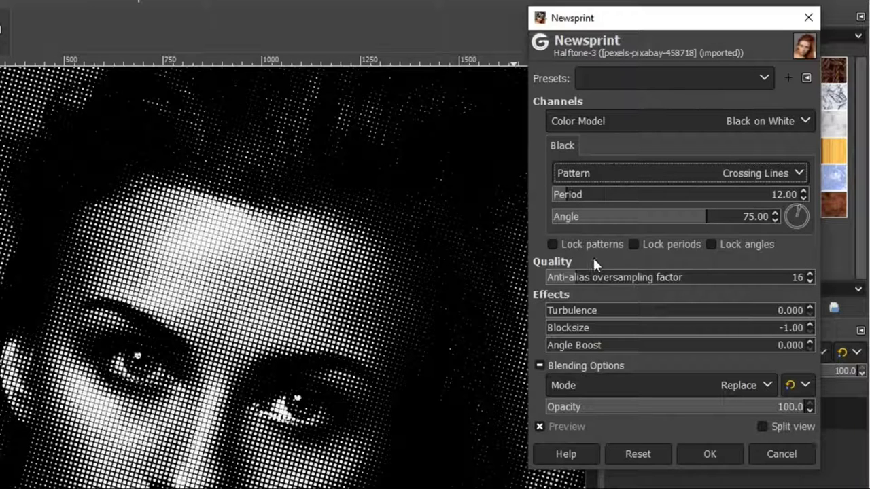
{"action": "left_click", "coordinate": [641, 178]}
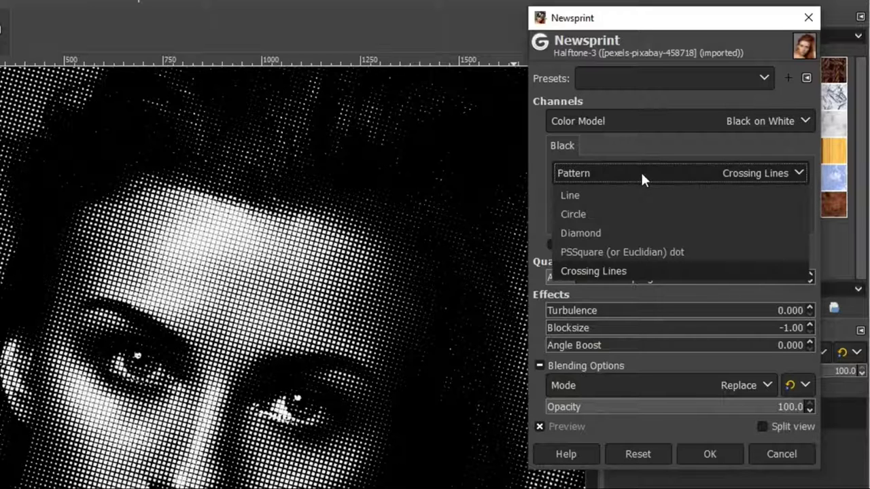
Switch Newsprint to the Circle pattern with period 12.18 and angle 100.35.
{"action": "left_click", "coordinate": [623, 212]}
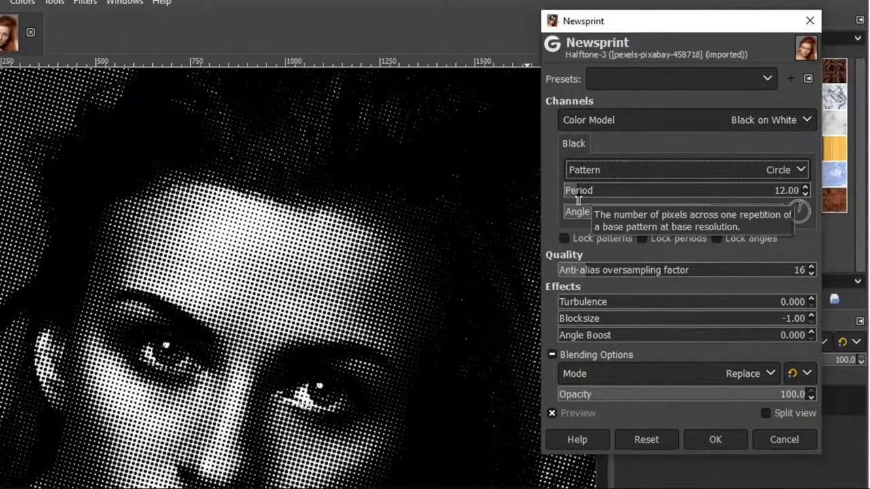
{"action": "mouse_move", "coordinate": [578, 199]}
{"action": "left_mouse_down"}
{"action": "mouse_move", "coordinate": [562, 202]}
{"action": "mouse_move", "coordinate": [667, 191]}
{"action": "mouse_move", "coordinate": [578, 200]}
{"action": "left_mouse_up"}
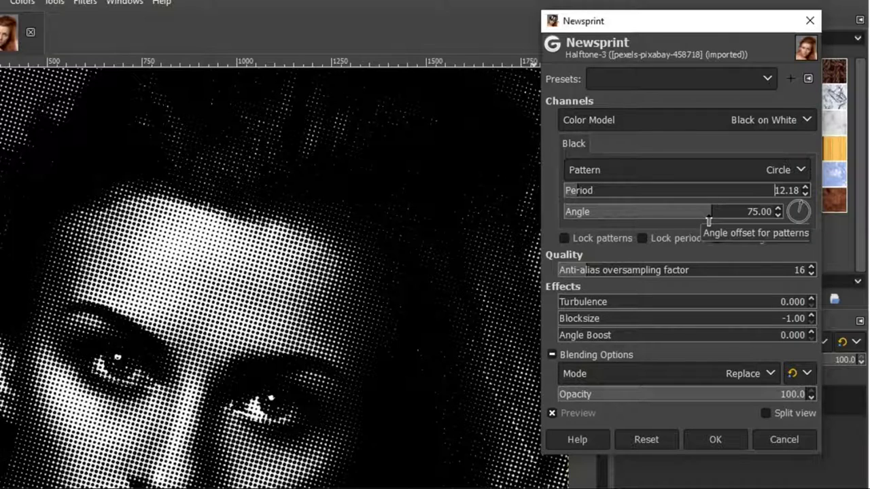
{"action": "left_click_drag", "start_coordinate": [708, 221], "coordinate": [635, 225]}
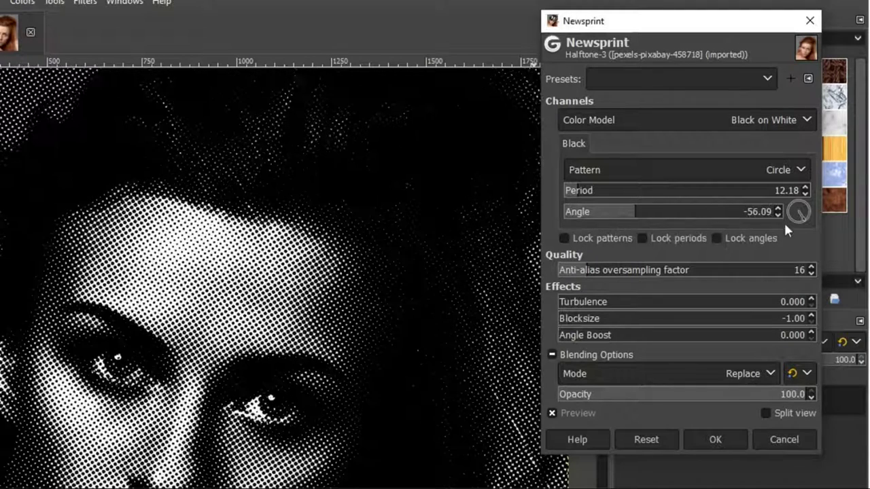
{"action": "left_click", "coordinate": [762, 209]}
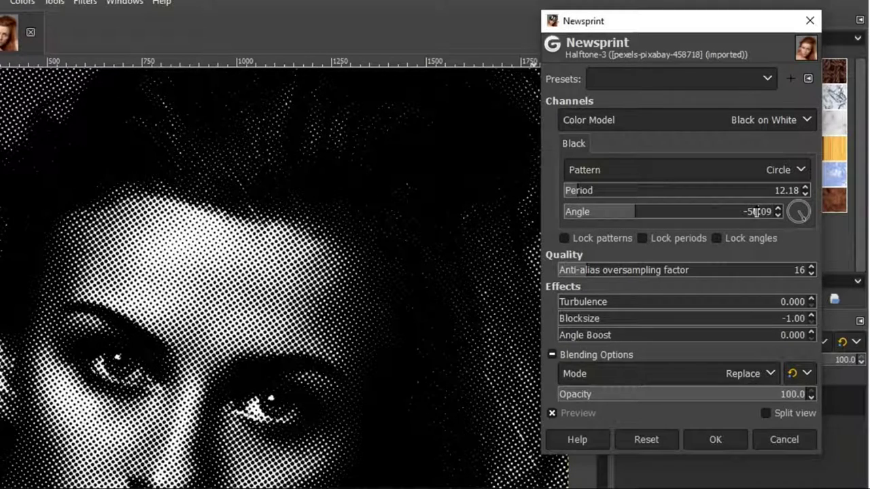
{"action": "key", "text": "BackSpace"}
{"action": "key", "text": "BackSpace"}
{"action": "type", "text": "40"}
{"action": "key", "text": "Return"}
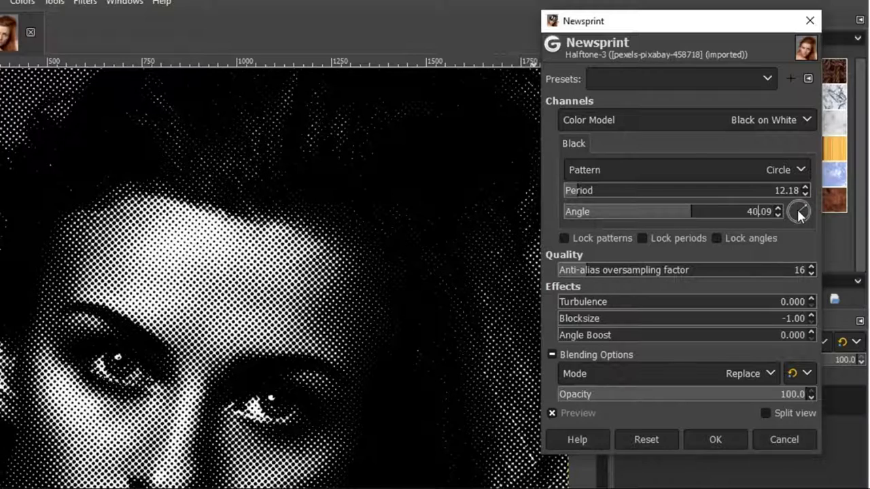
{"action": "mouse_move", "coordinate": [800, 214]}
{"action": "left_mouse_down"}
{"action": "mouse_move", "coordinate": [806, 218]}
{"action": "mouse_move", "coordinate": [798, 208]}
{"action": "left_mouse_up"}
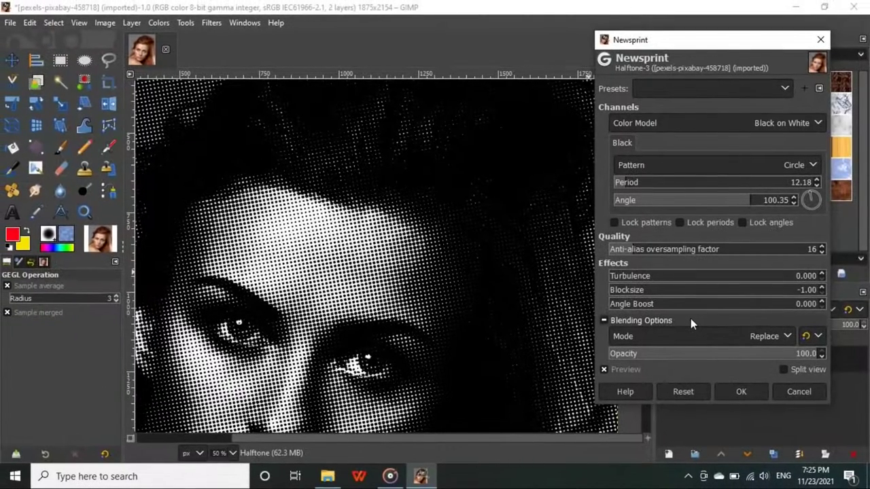
Apply the circle-dot Newsprint halftone and fit the whole portrait in view.
{"action": "left_click", "coordinate": [740, 392]}
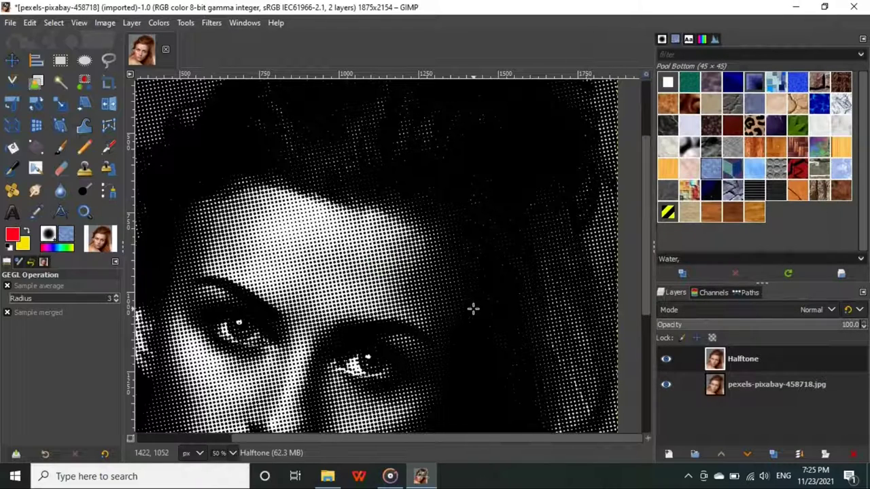
{"action": "key", "text": "minus"}
{"action": "key", "text": "minus"}
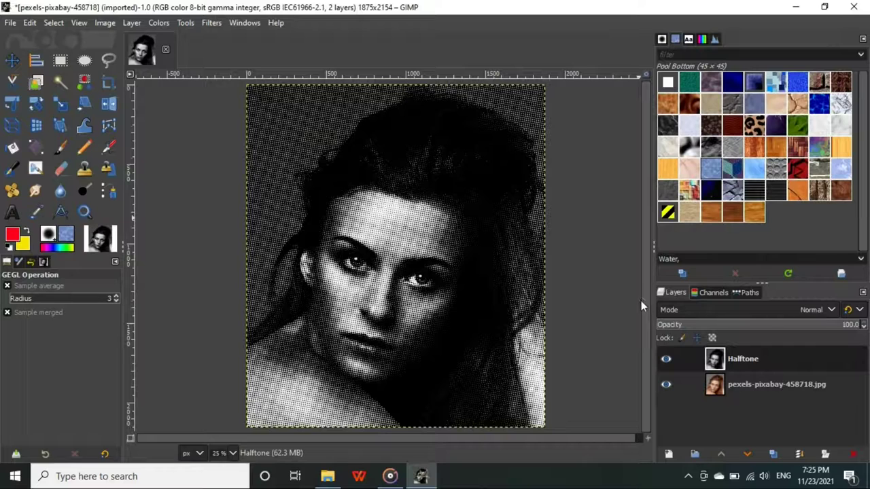
{"action": "key", "text": "d"}
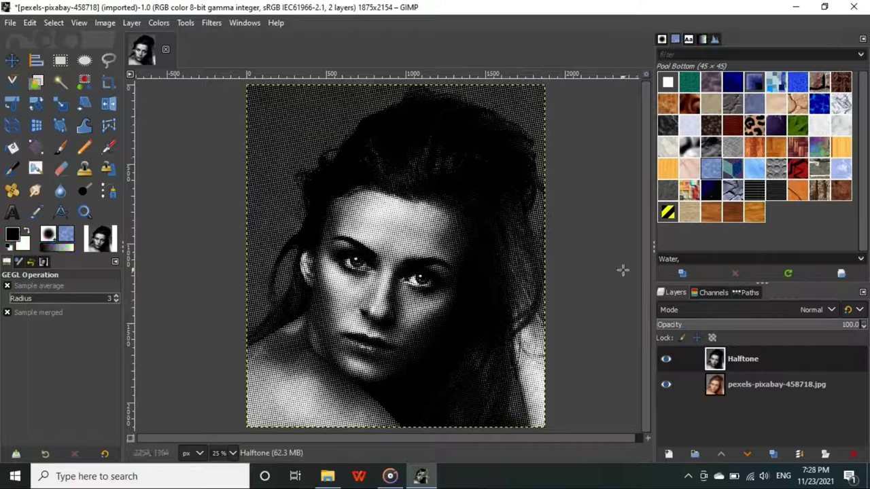
Bring up Colors > Color to Alpha with white as the colour to remove.
{"action": "left_click", "coordinate": [160, 23]}
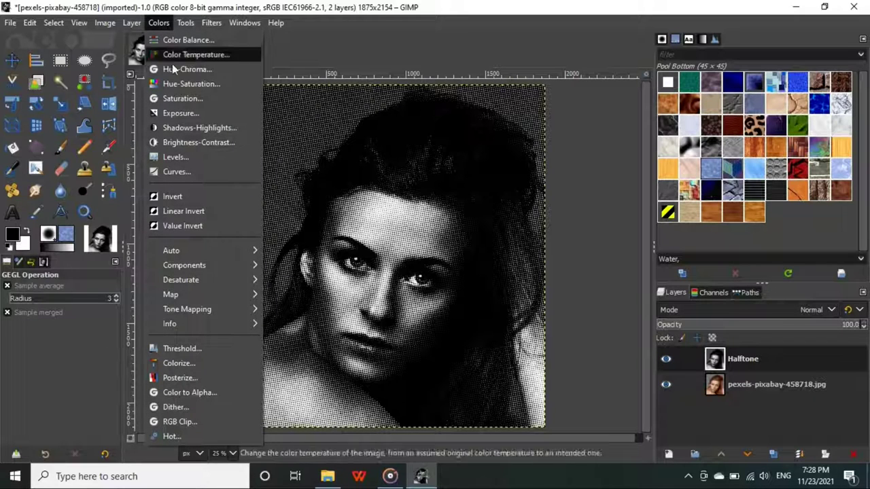
{"action": "left_click", "coordinate": [190, 393]}
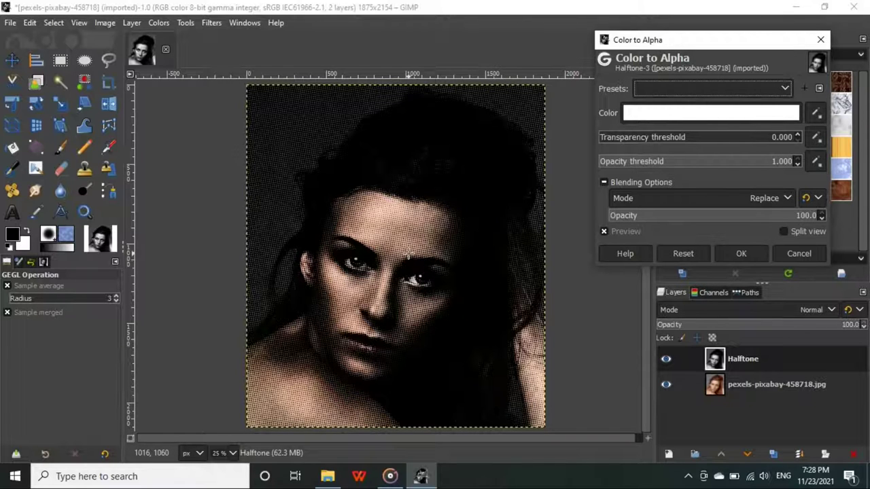
{"action": "scroll", "coordinate": [408, 253], "scroll_direction": "up", "scroll_amount": 2}
{"action": "scroll", "coordinate": [407, 253], "scroll_direction": "down", "scroll_amount": 1}
{"action": "scroll", "coordinate": [408, 253], "scroll_direction": "down", "scroll_amount": 1}
Confirm Color to Alpha, then add a white-filled layer NEW-1 above the photo layer.
{"action": "left_click", "coordinate": [741, 255]}
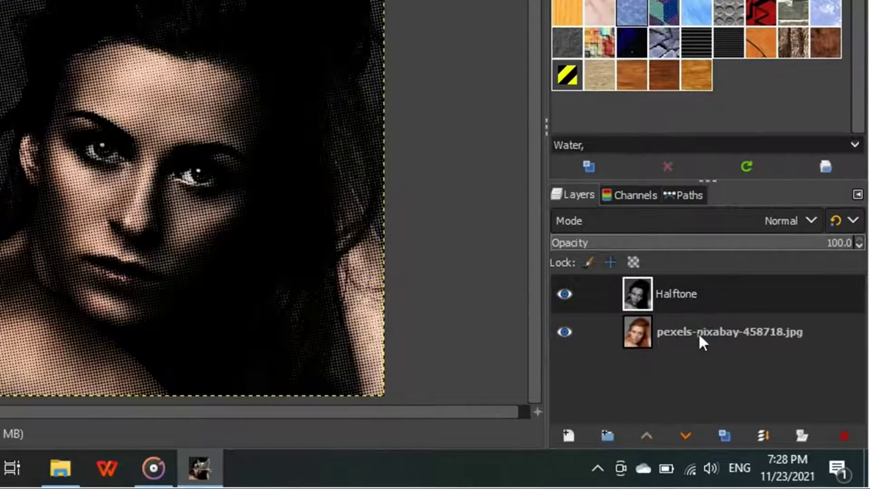
{"action": "left_click", "coordinate": [703, 332]}
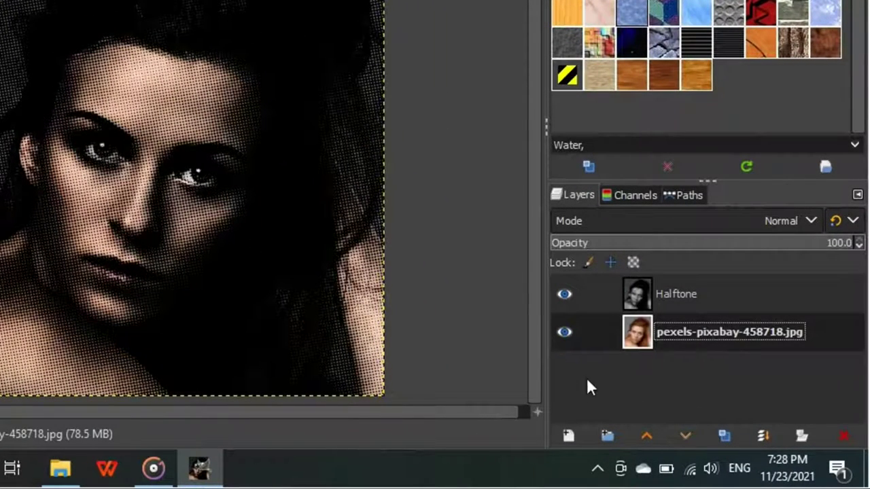
{"action": "left_click", "coordinate": [570, 437]}
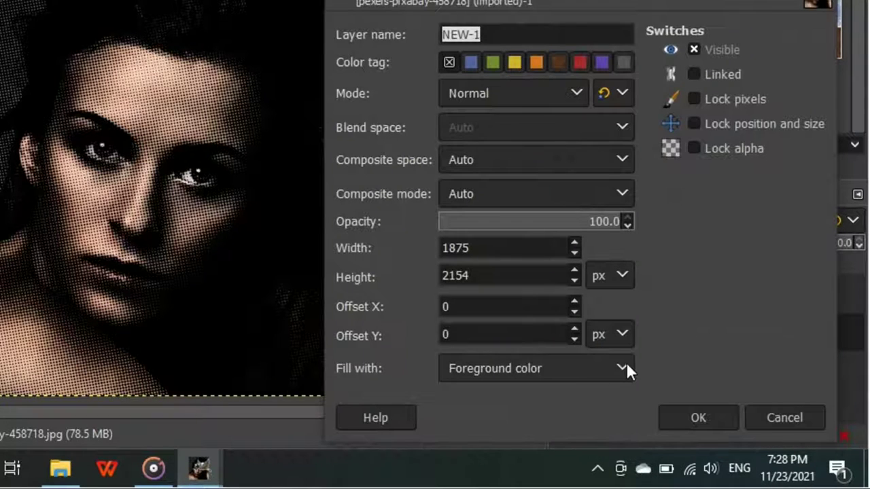
{"action": "left_click", "coordinate": [626, 365]}
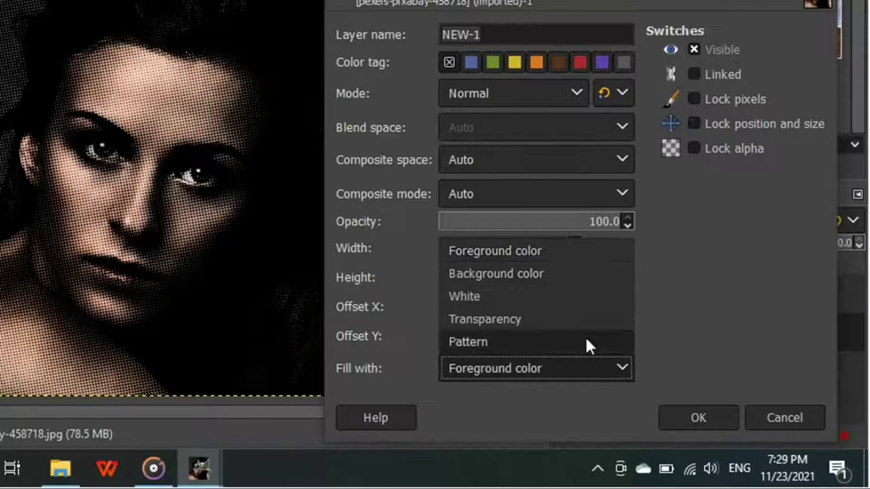
{"action": "left_click", "coordinate": [469, 296]}
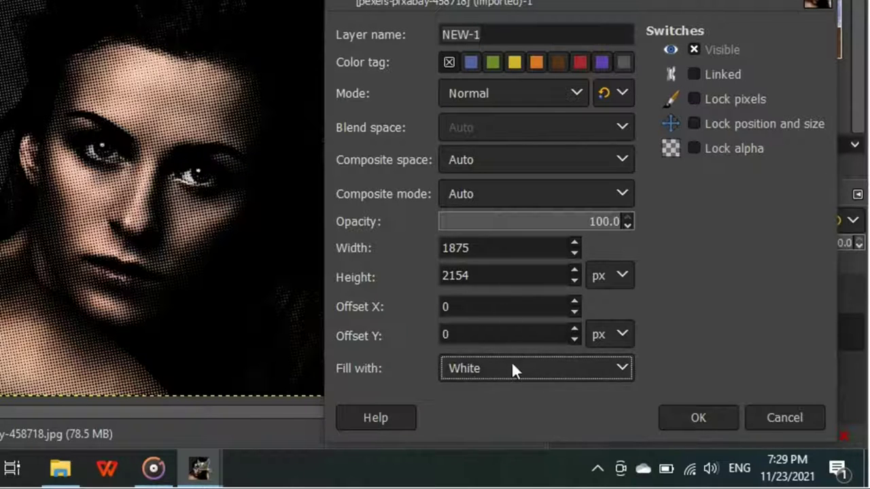
{"action": "left_click", "coordinate": [682, 417]}
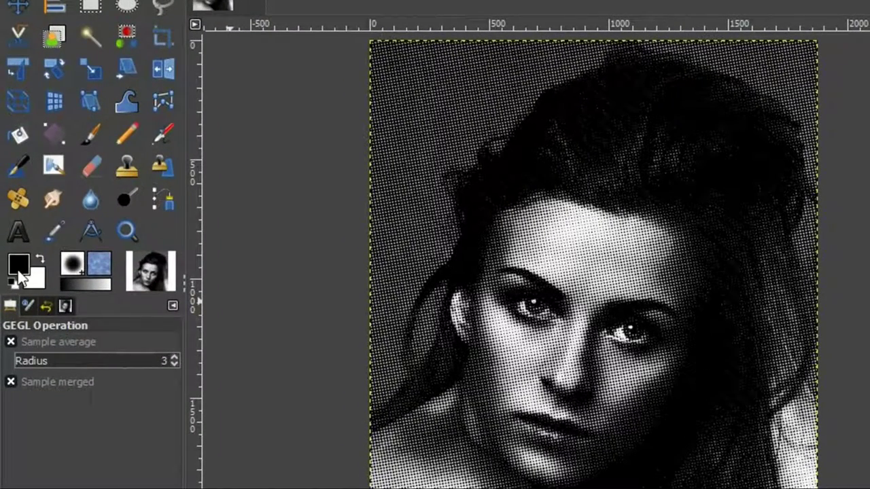
Make the foreground red ff0202 and the background yellow f5ff00.
{"action": "left_click", "coordinate": [20, 272]}
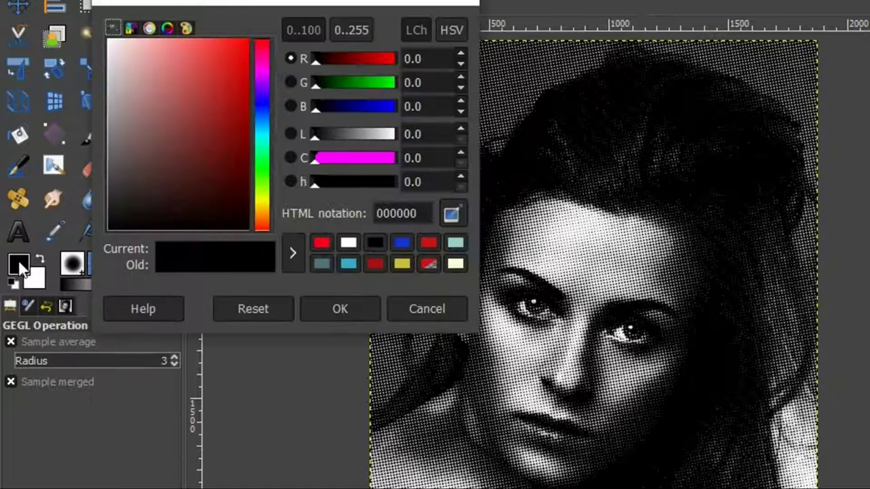
{"action": "left_click_drag", "start_coordinate": [230, 62], "coordinate": [247, 31]}
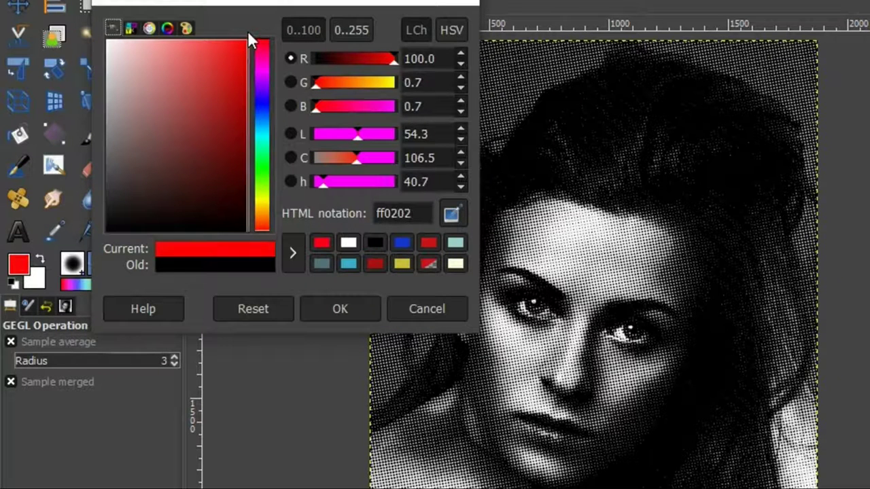
{"action": "left_click", "coordinate": [37, 280]}
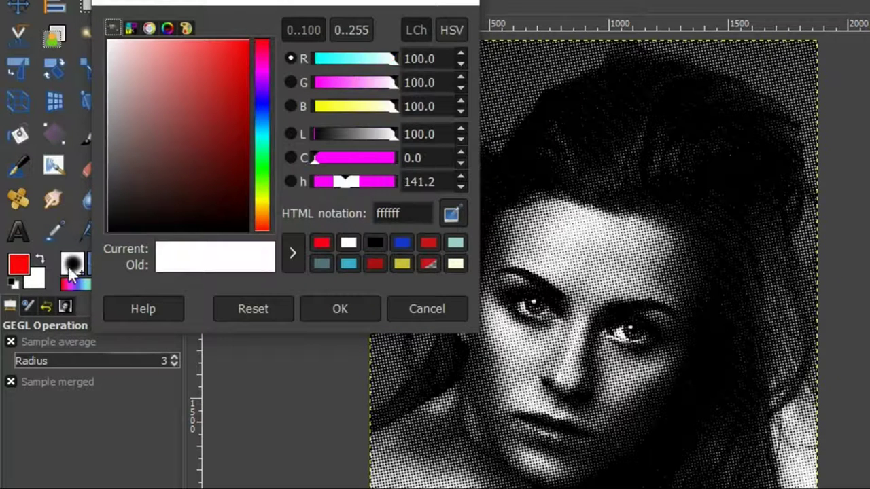
{"action": "left_click", "coordinate": [262, 198]}
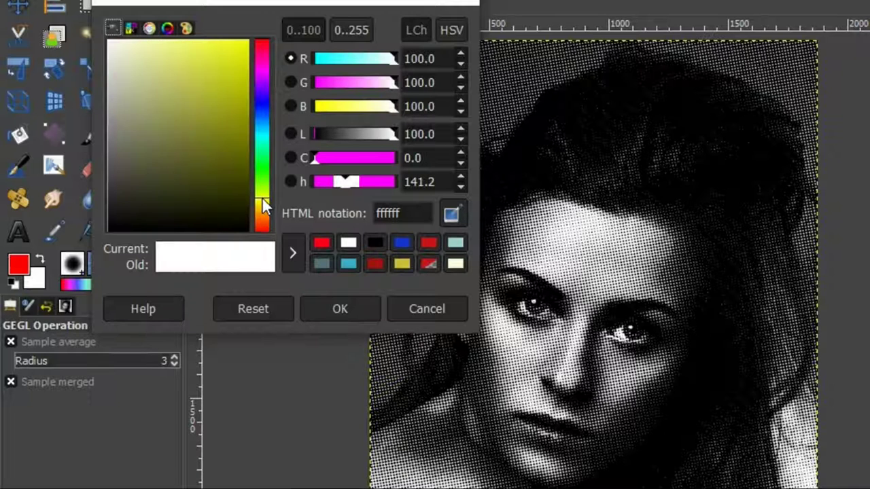
{"action": "left_click_drag", "start_coordinate": [205, 85], "coordinate": [253, 23]}
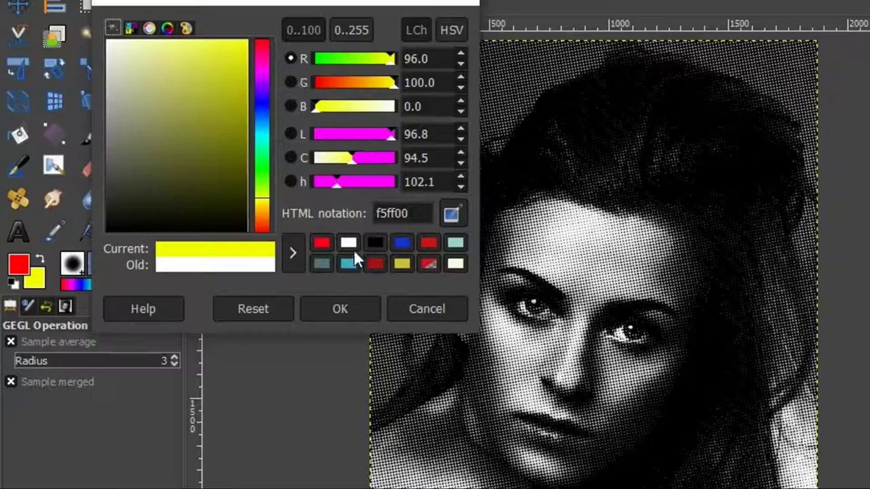
{"action": "left_click", "coordinate": [338, 310]}
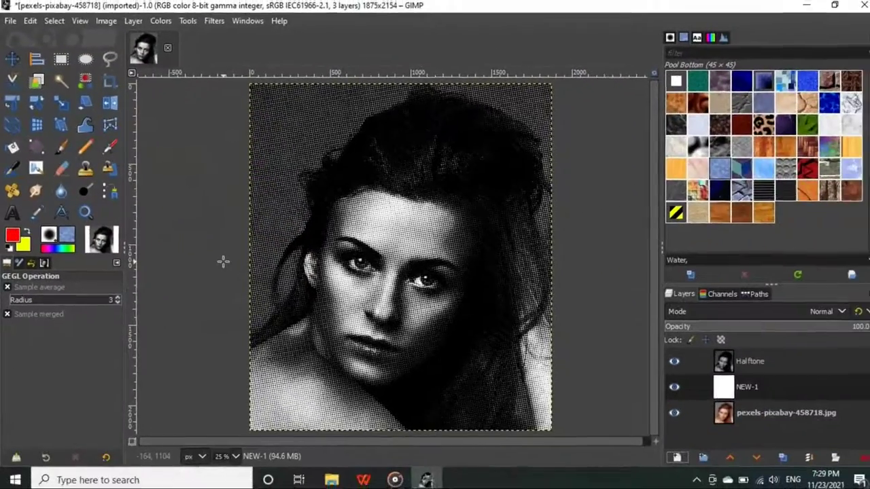
Draw an FG-to-BG gradient on NEW-1 from the top-left to the bottom-right corner.
{"action": "key", "text": "m"}
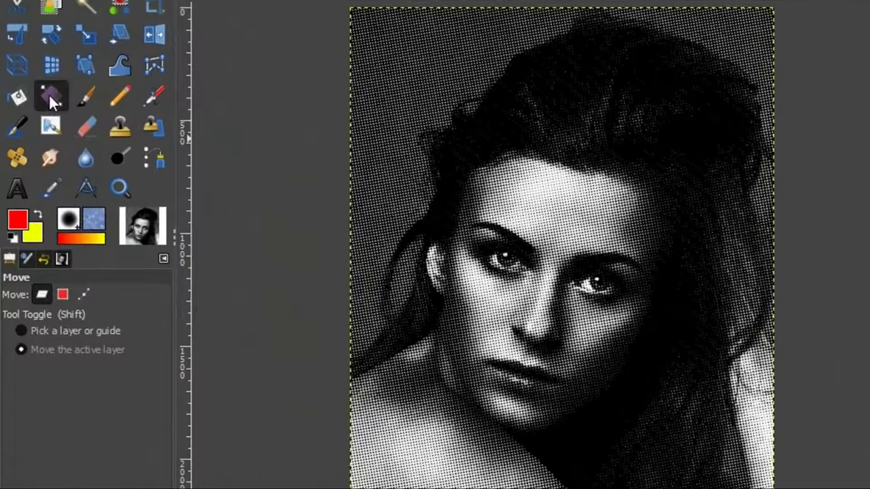
{"action": "left_click", "coordinate": [49, 94]}
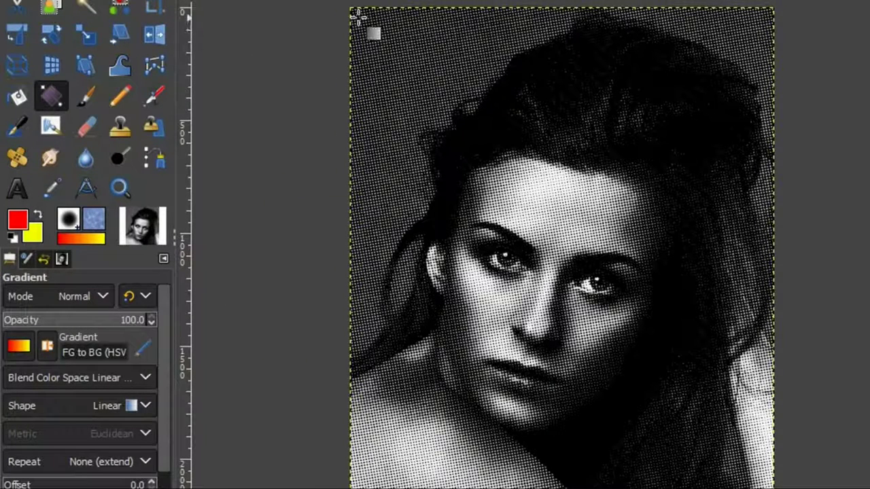
{"action": "left_click_drag", "start_coordinate": [359, 15], "coordinate": [756, 478]}
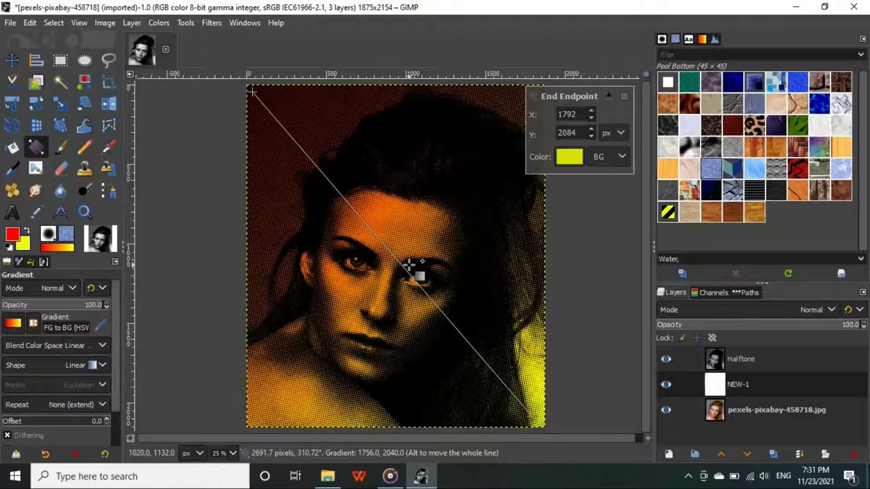
{"action": "left_click", "coordinate": [587, 253]}
{"action": "key", "text": "Return"}
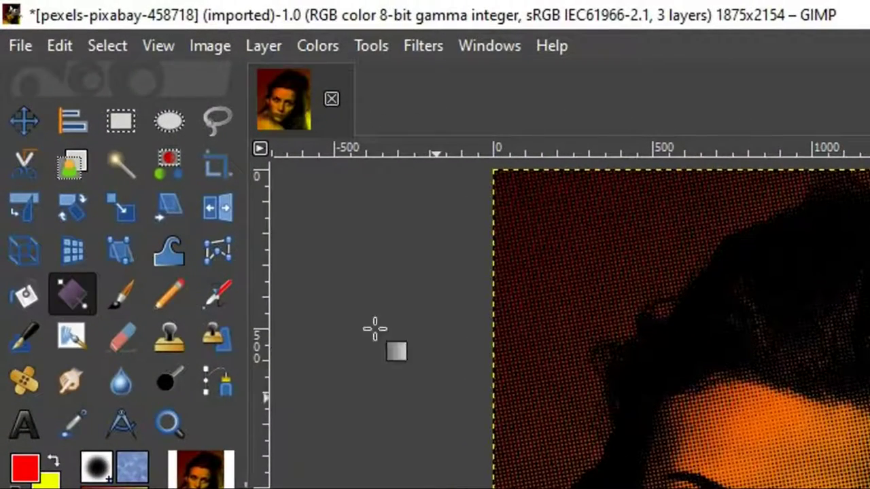
Start Export As and rename the file to Halftone_1.jpg.
{"action": "left_click", "coordinate": [19, 45]}
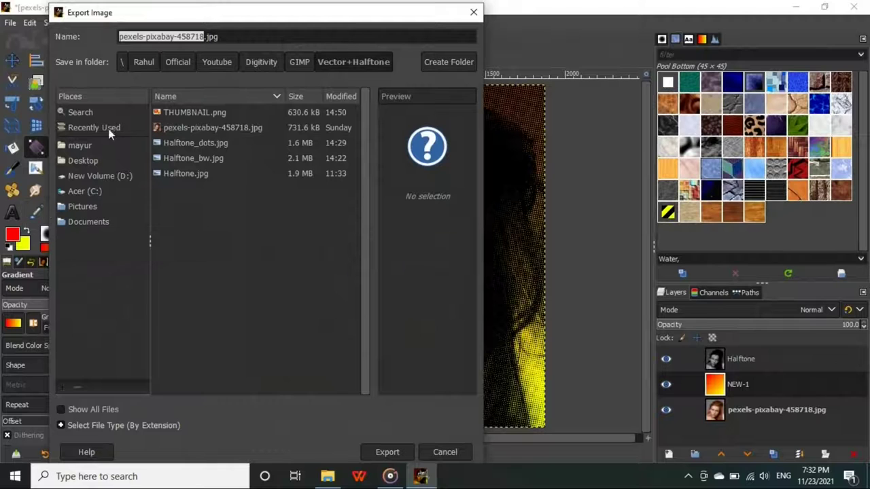
{"action": "left_click", "coordinate": [199, 36]}
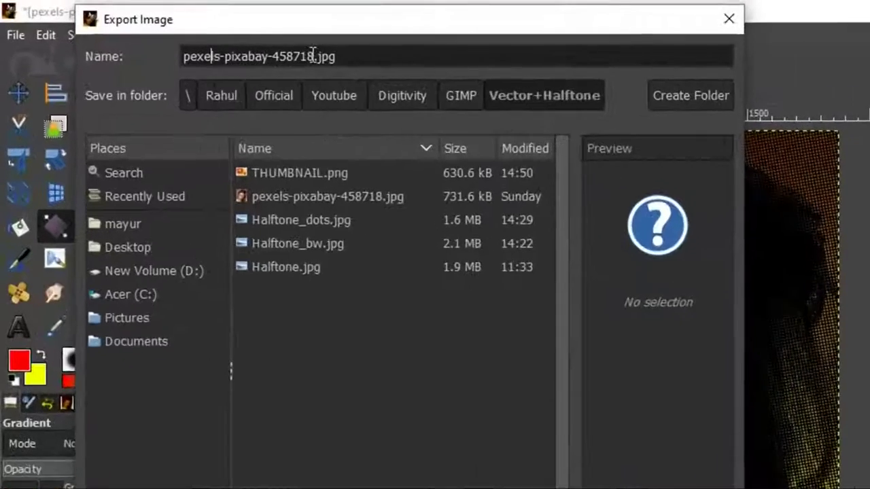
{"action": "left_click_drag", "start_coordinate": [220, 40], "coordinate": [129, 39]}
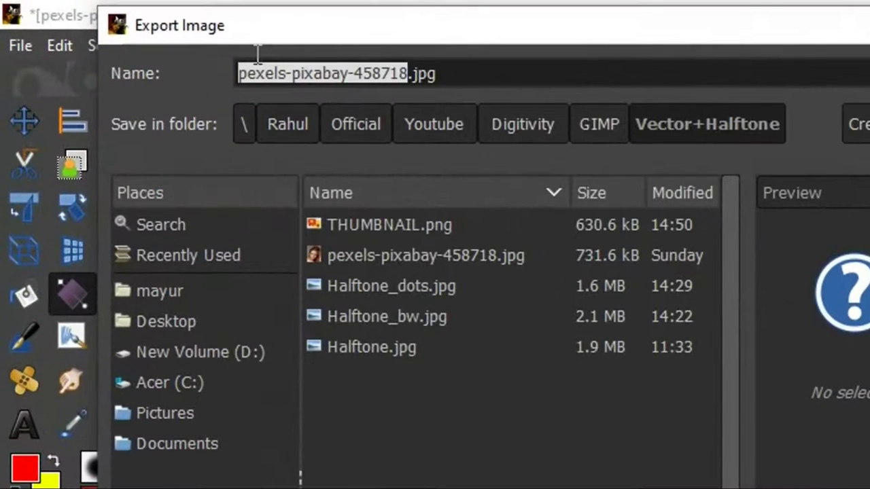
{"action": "type", "text": "Half"}
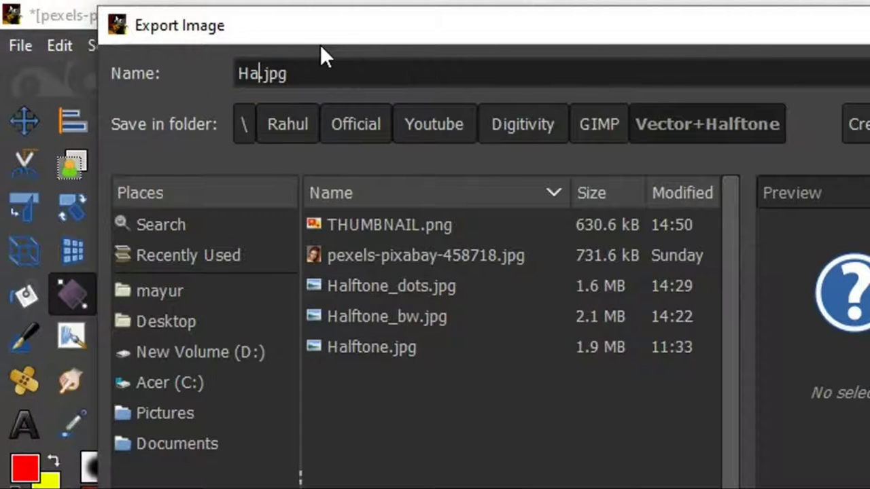
{"action": "type", "text": "tone"}
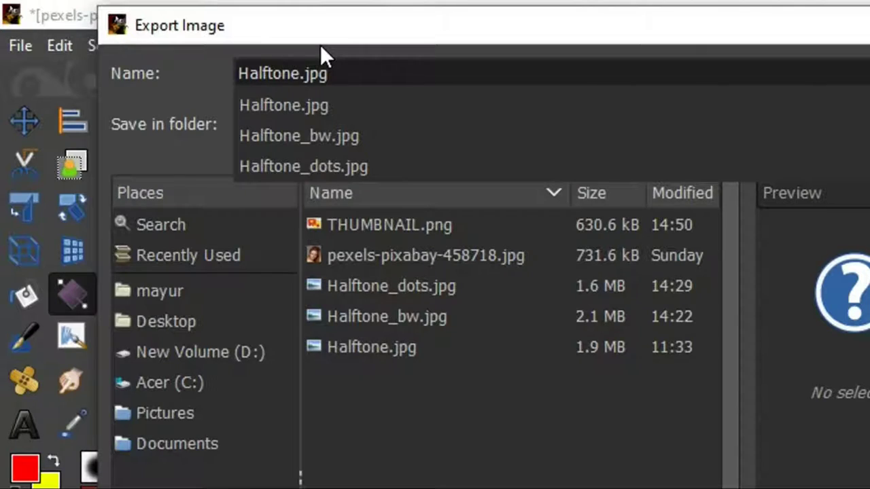
{"action": "type", "text": "_1"}
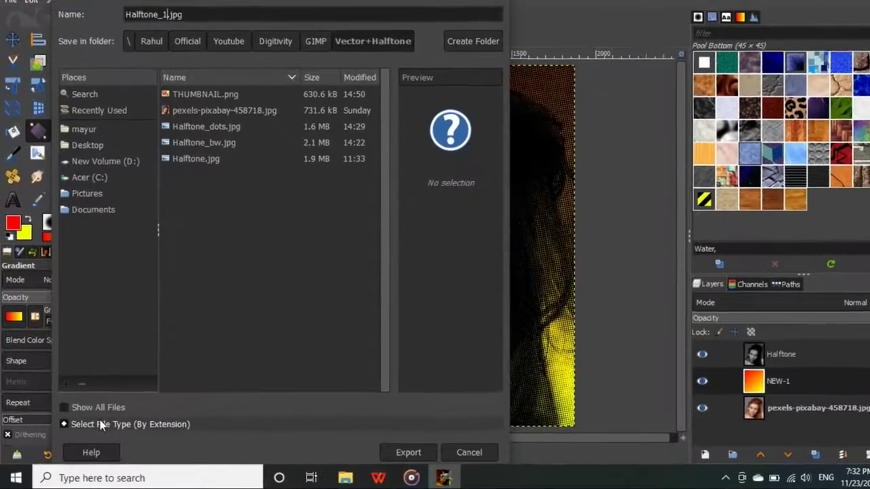
Choose JPEG image as the export file type and export to the Vector+Halftone folder.
{"action": "left_click", "coordinate": [101, 424]}
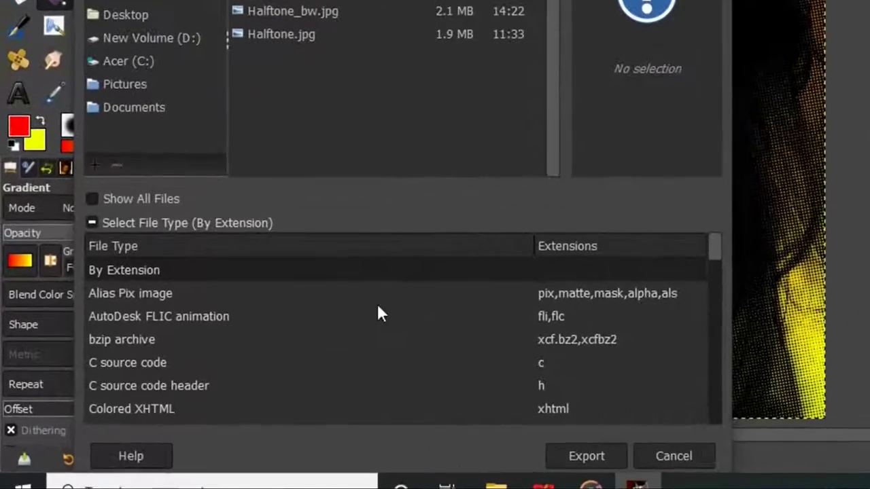
{"action": "scroll", "coordinate": [442, 299], "scroll_direction": "down", "scroll_amount": 3}
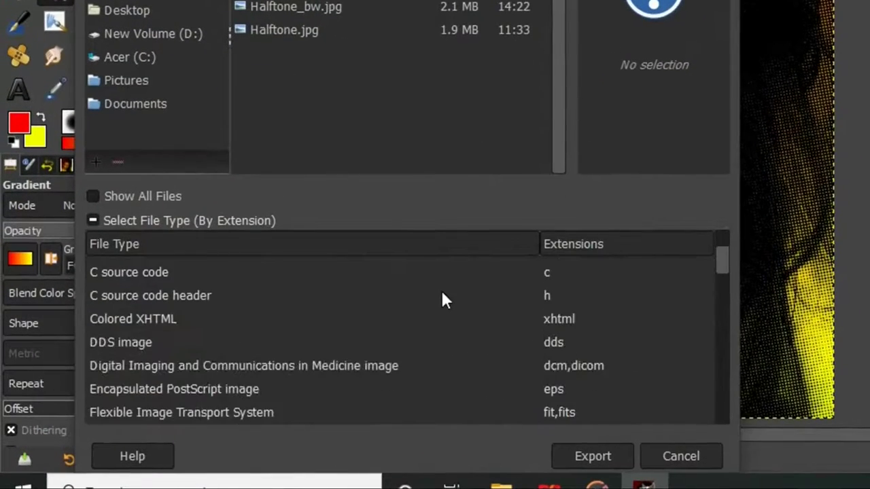
{"action": "scroll", "coordinate": [443, 301], "scroll_direction": "down", "scroll_amount": 6}
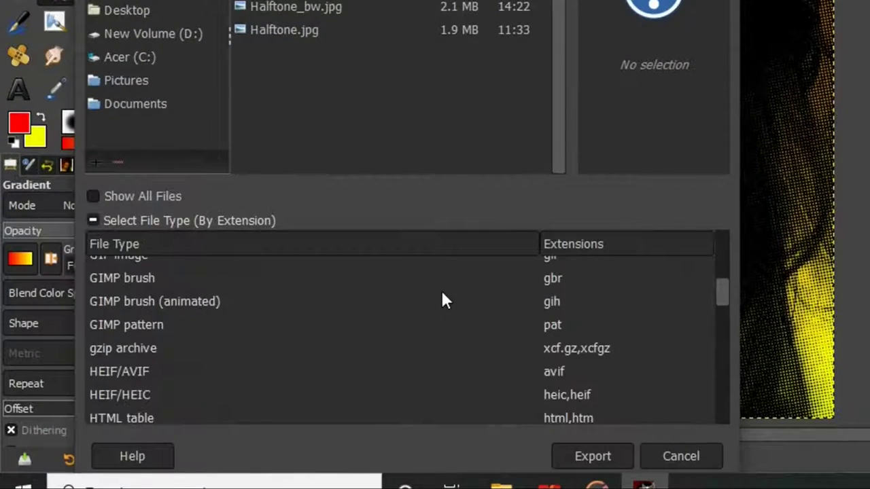
{"action": "scroll", "coordinate": [442, 301], "scroll_direction": "up", "scroll_amount": 3}
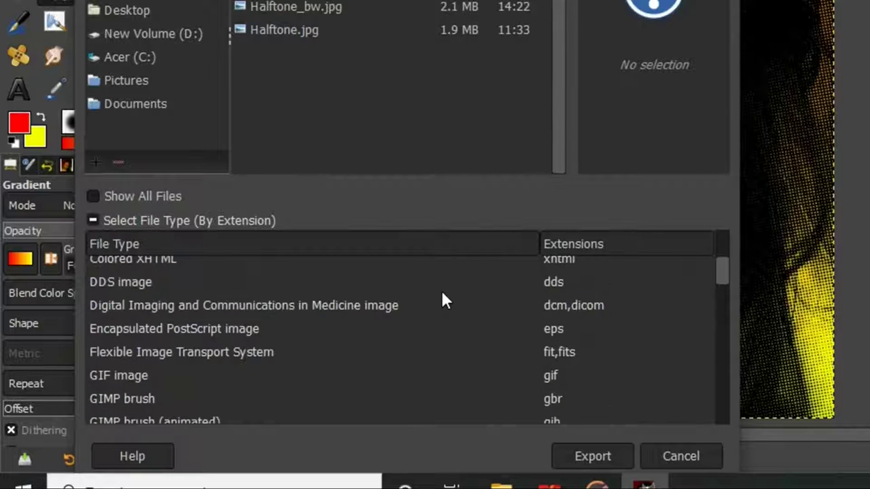
{"action": "scroll", "coordinate": [442, 301], "scroll_direction": "down", "scroll_amount": 2}
{"action": "scroll", "coordinate": [442, 300], "scroll_direction": "down", "scroll_amount": 3}
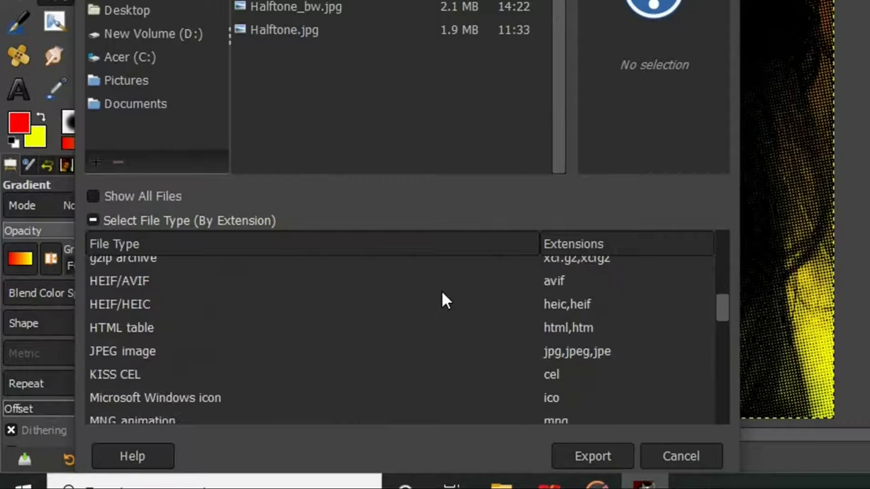
{"action": "left_click", "coordinate": [555, 352]}
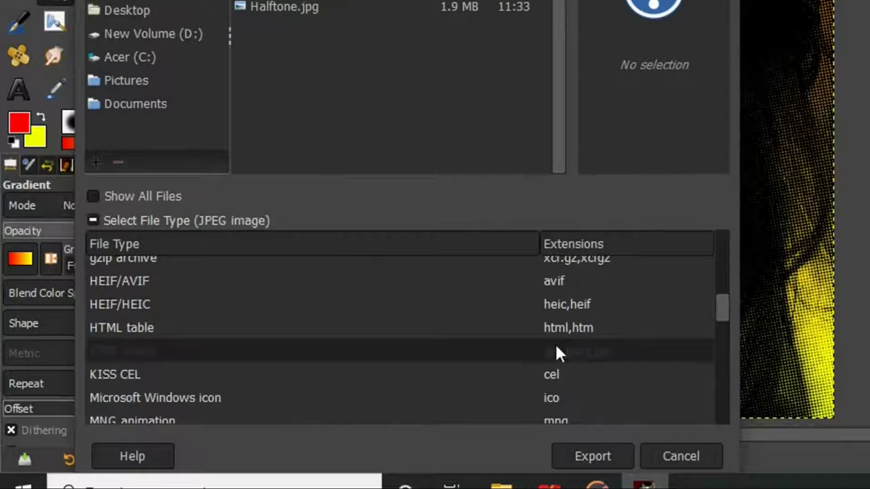
{"action": "left_click", "coordinate": [586, 458]}
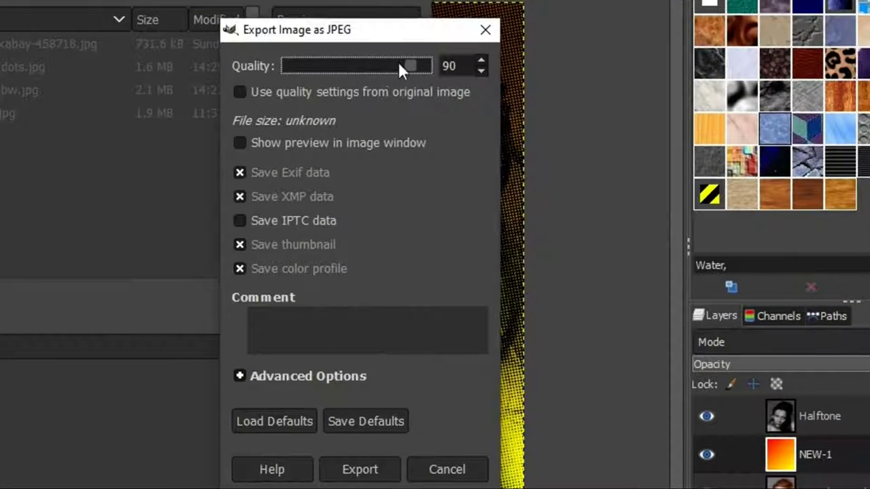
Set the JPEG quality to 91 and export Halftone_1.jpg.
{"action": "mouse_move", "coordinate": [408, 64]}
{"action": "left_mouse_down"}
{"action": "mouse_move", "coordinate": [386, 64]}
{"action": "mouse_move", "coordinate": [407, 68]}
{"action": "left_mouse_up"}
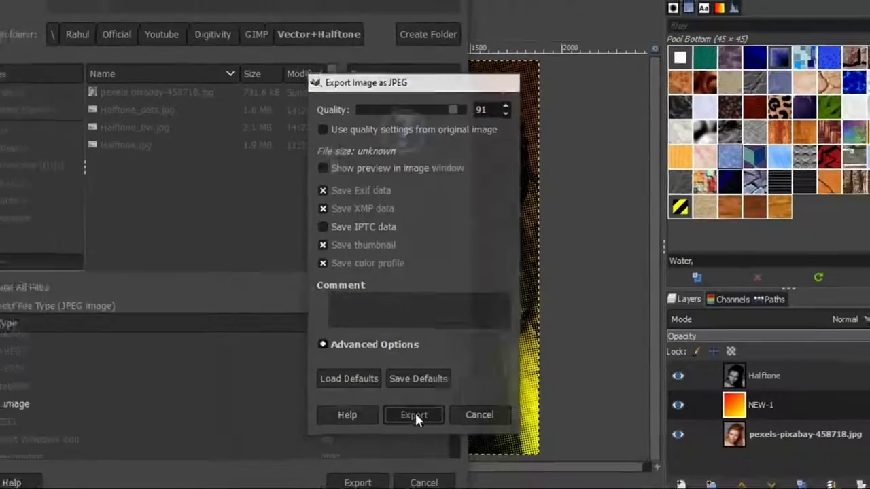
{"action": "left_click", "coordinate": [361, 468]}
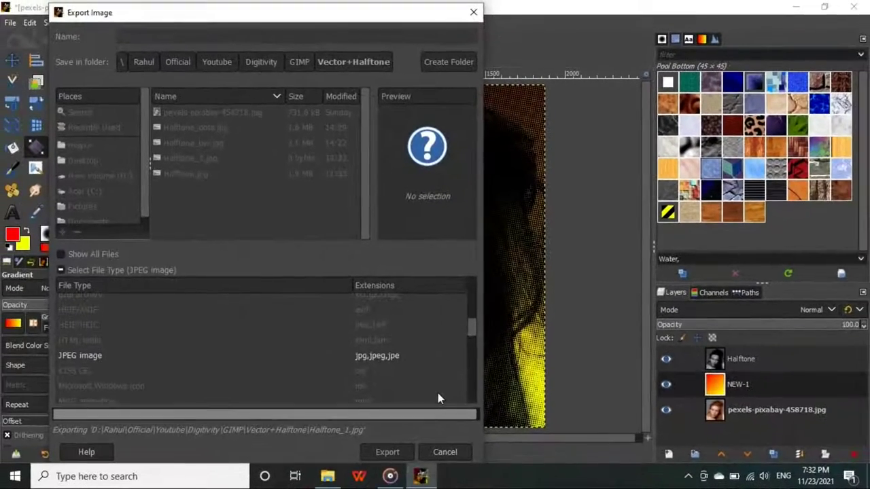